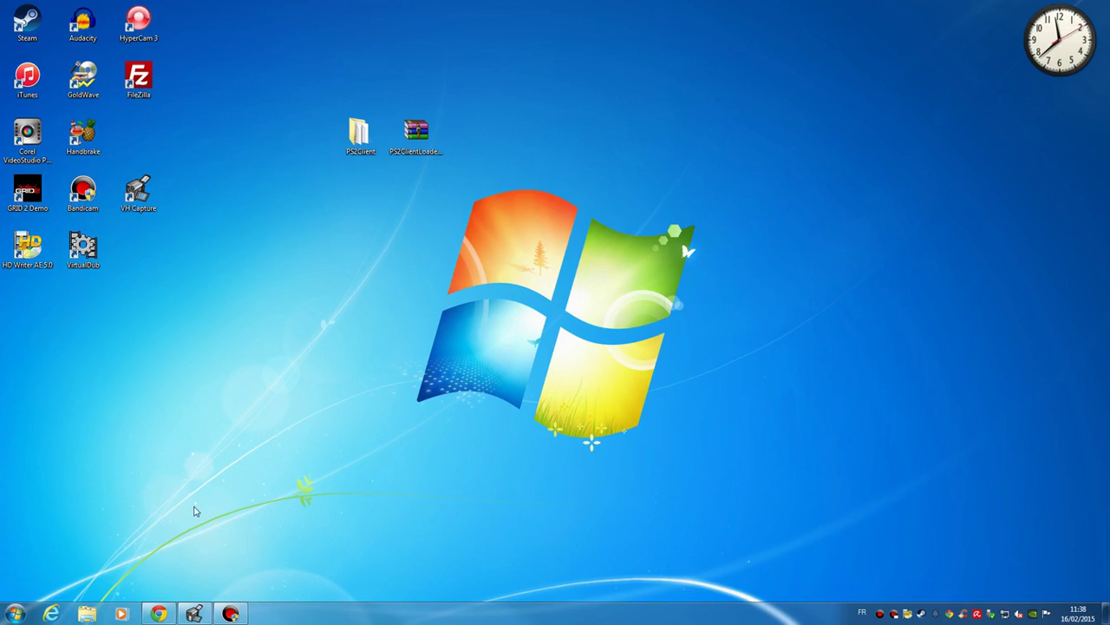
- Search Google for "ps2client" and open the PS2Client Loader v1.2.0 thread on PSX Scene
left_click(158, 614)
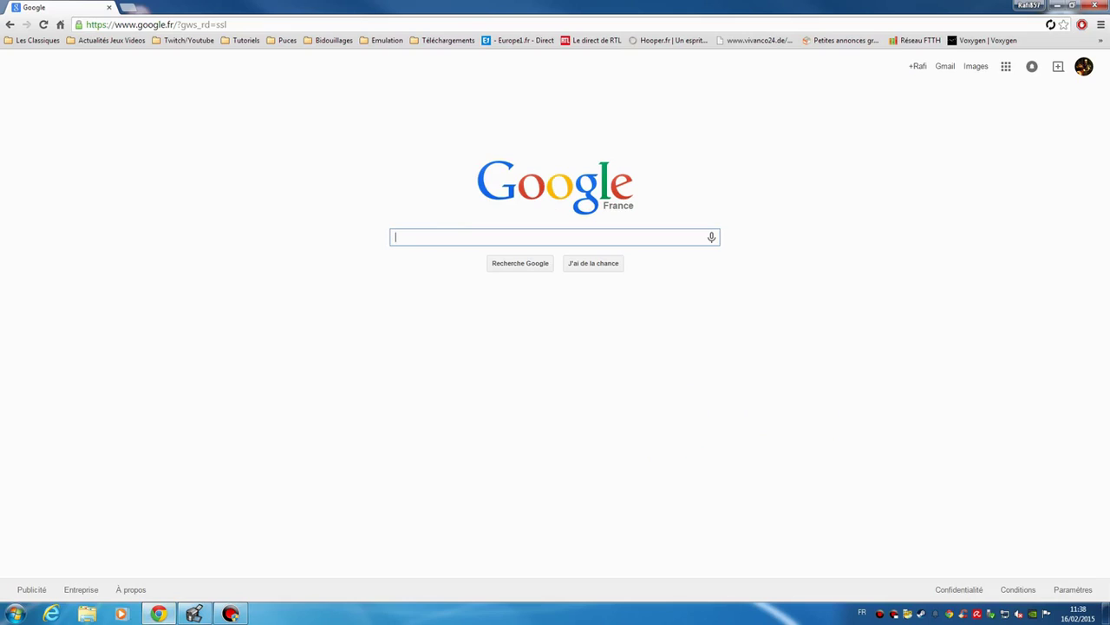
type("ps2cli")
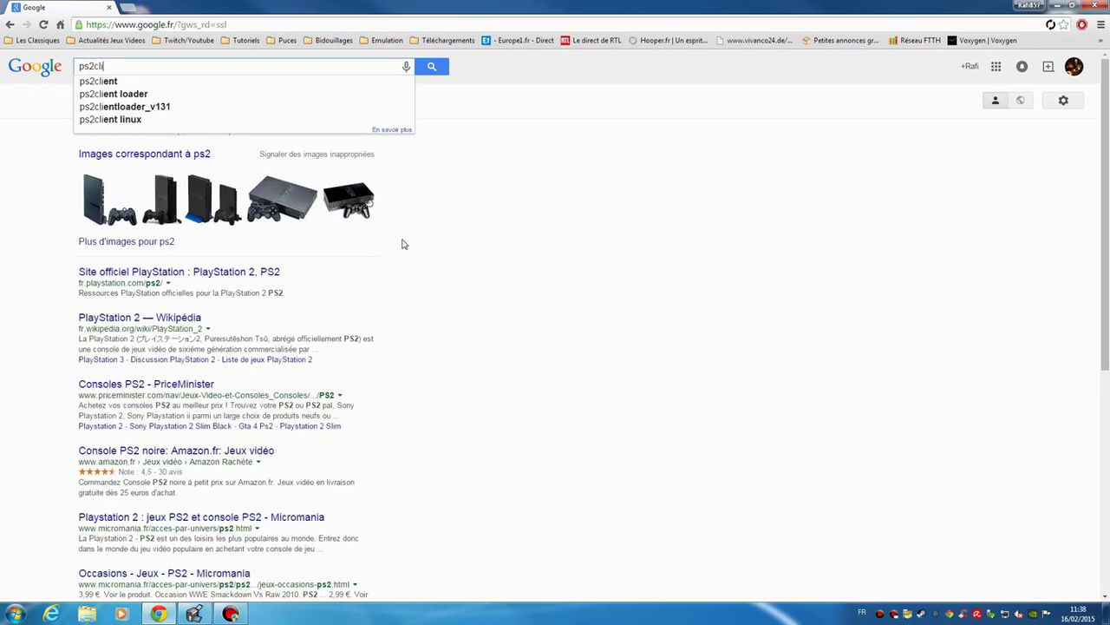
type("ent")
key("Return")
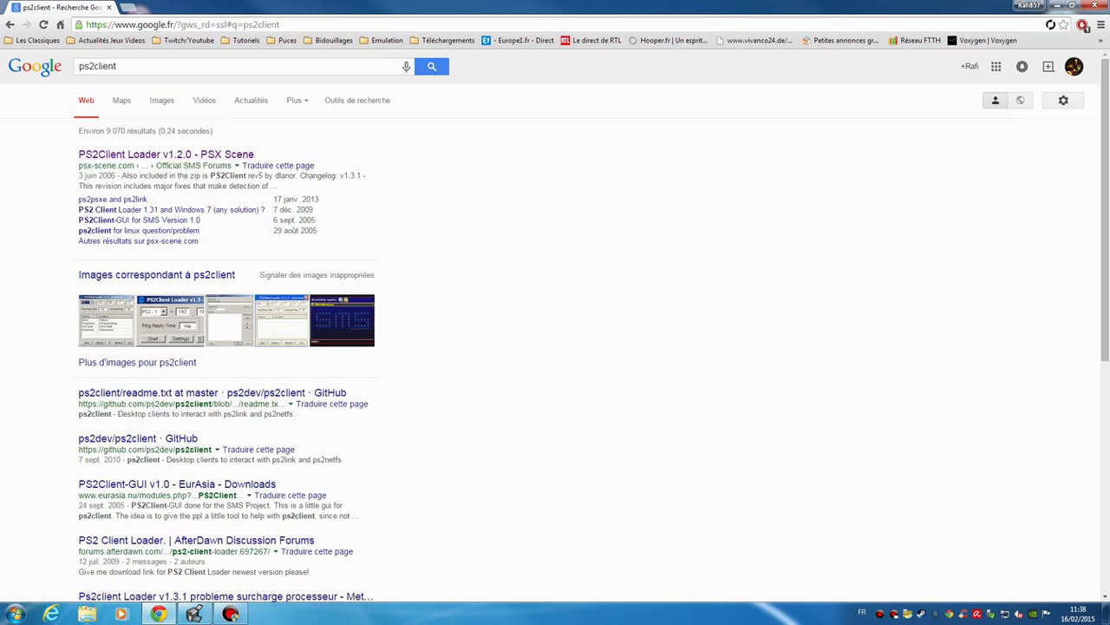
left_click(92, 156)
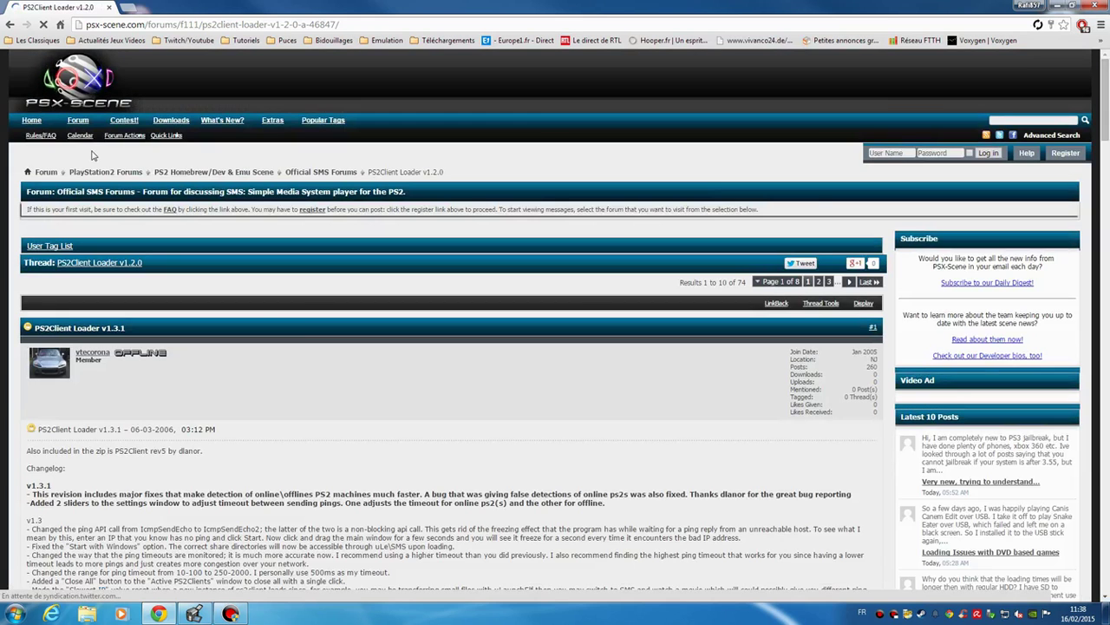
- Download the PS2ClientLoader_v131.zip attachment from the first post of the forum thread
scroll(221, 380, "down", 10)
scroll(220, 380, "down", 3)
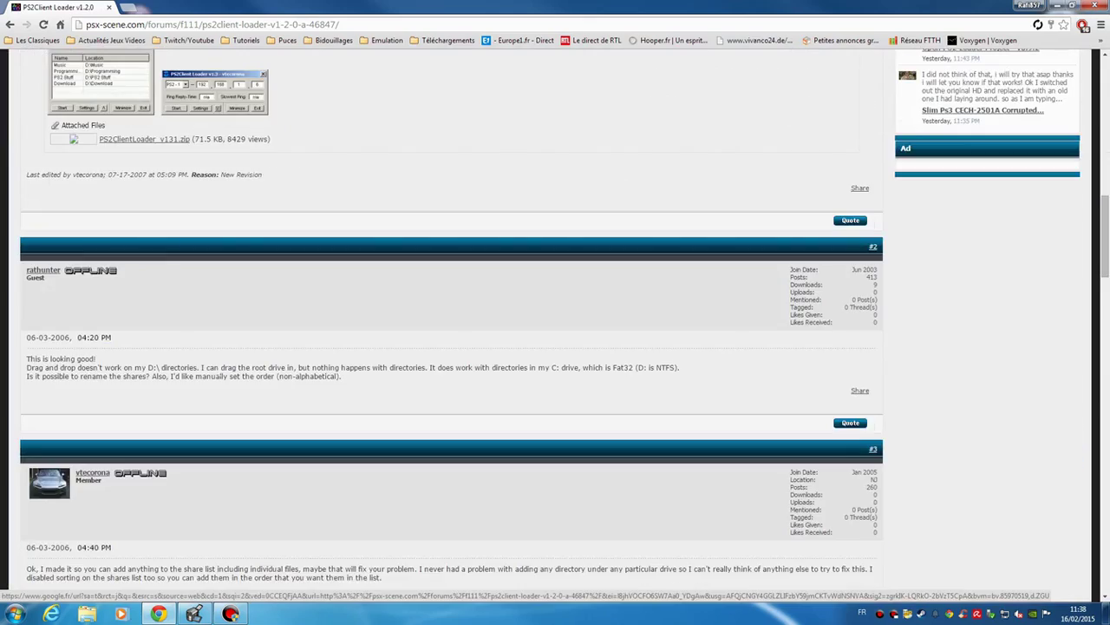
scroll(220, 375, "up", 1)
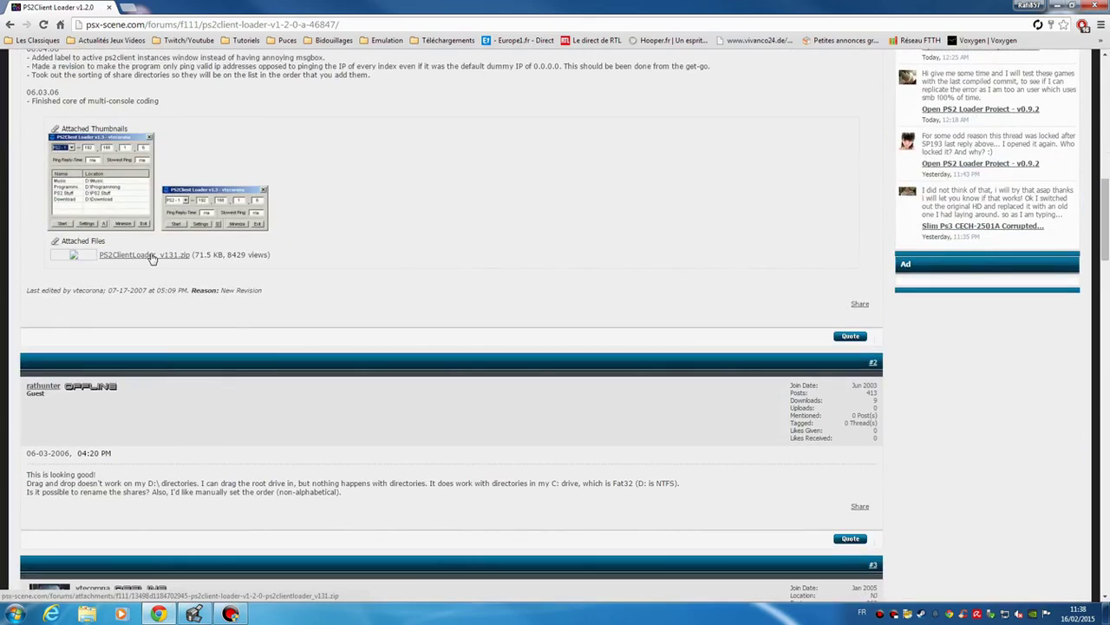
scroll(152, 262, "up", 8)
scroll(156, 282, "down", 5)
scroll(155, 283, "down", 3)
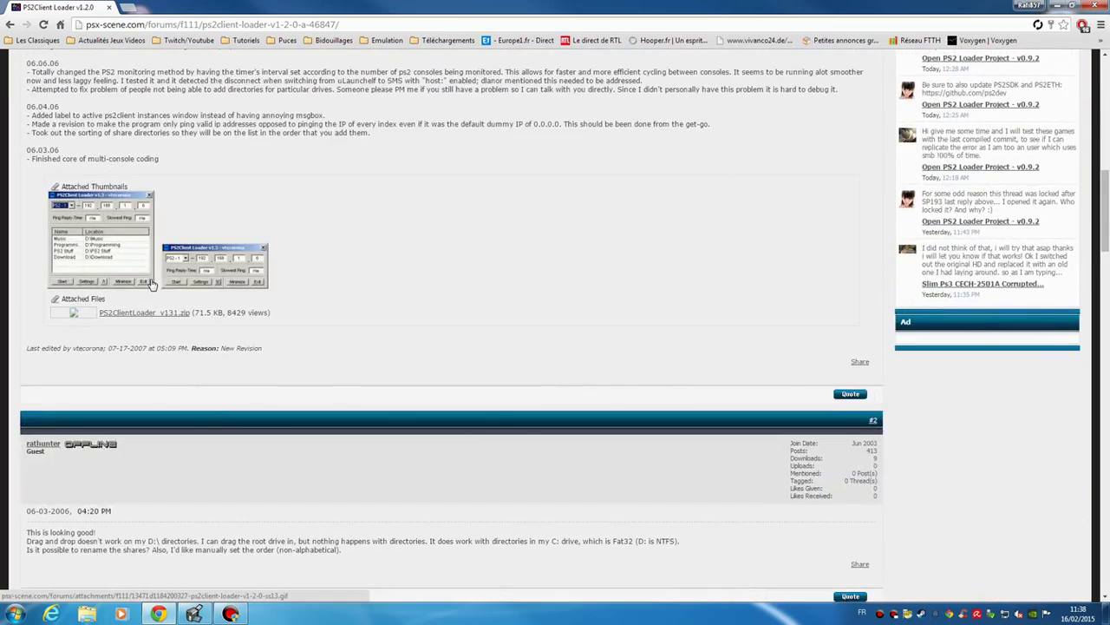
scroll(147, 321, "up", 7)
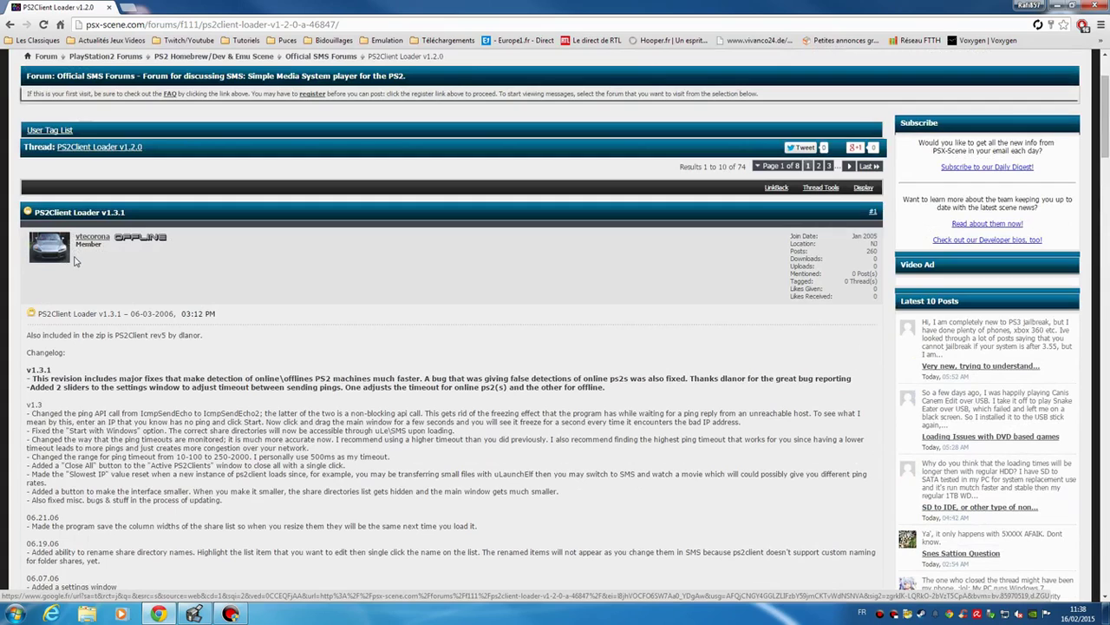
scroll(74, 260, "down", 7)
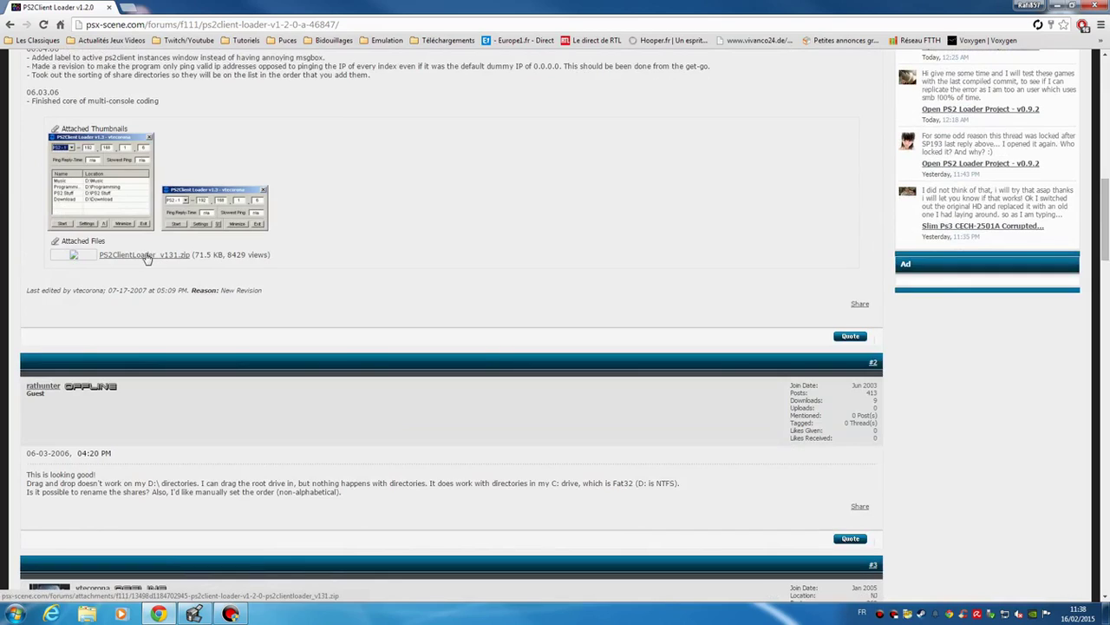
left_click(148, 256)
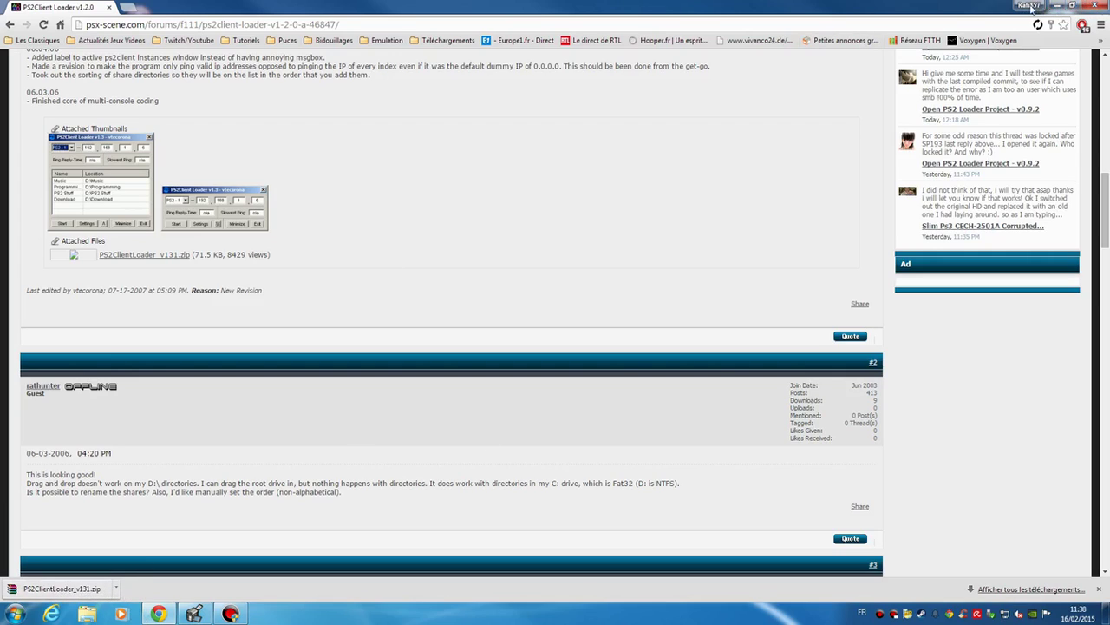
- Go back to the desktop and open the PS2ClientLoader_v131.zip archive in WinRAR
left_click(1057, 6)
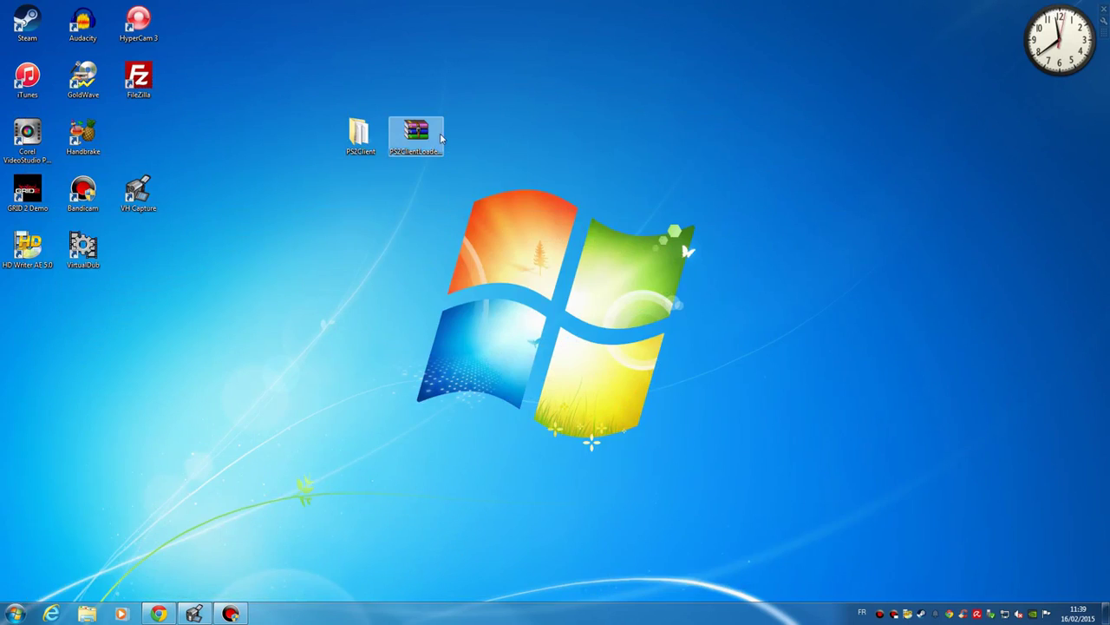
left_click(439, 137)
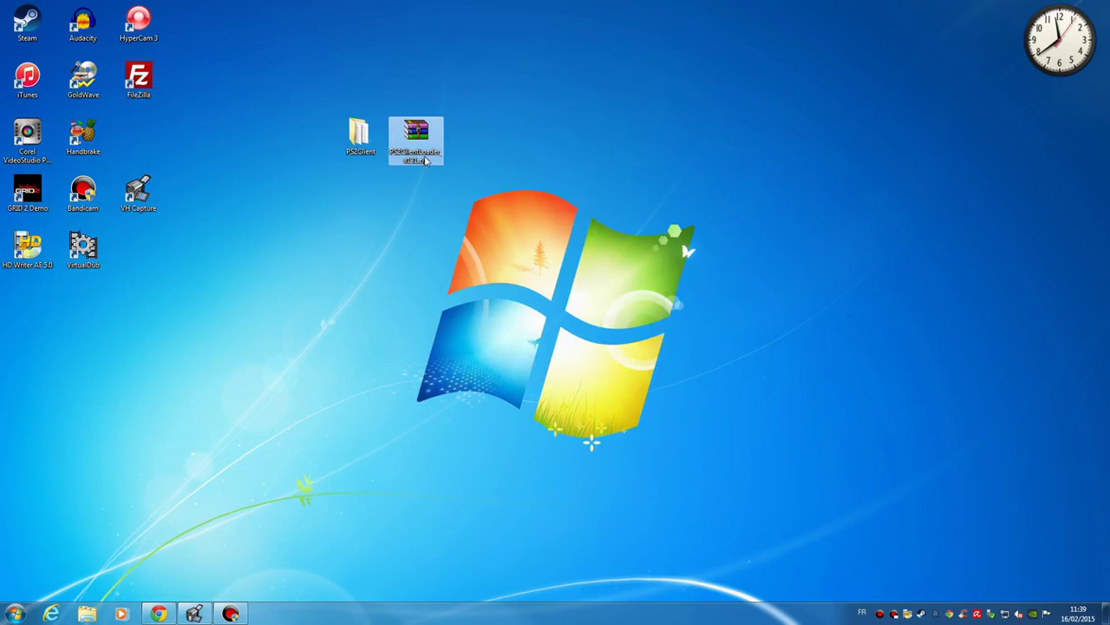
double_click(425, 161)
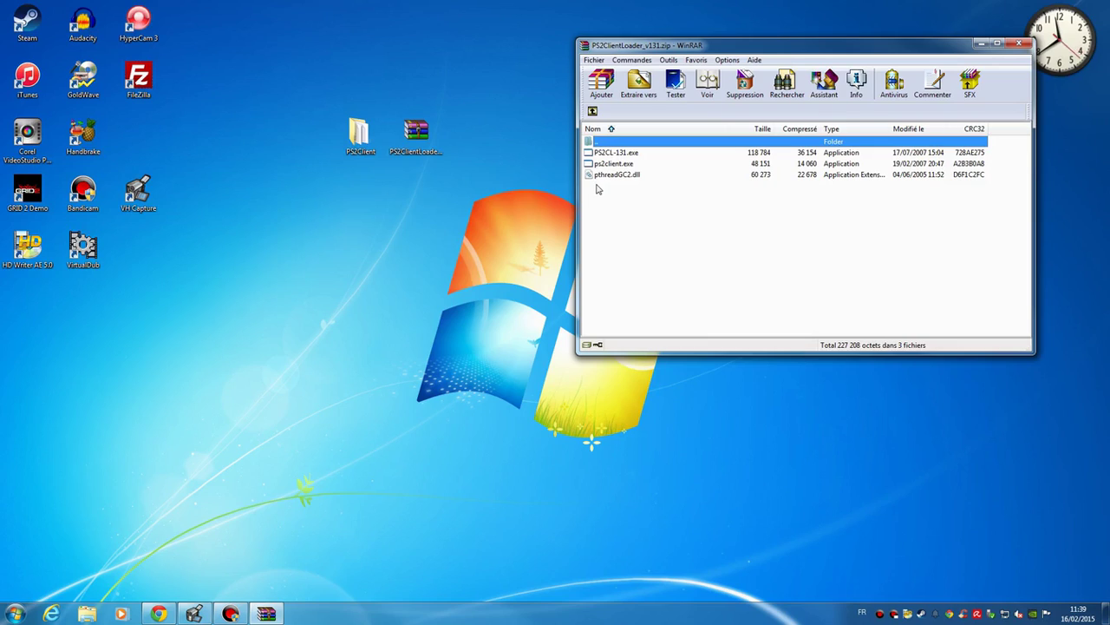
- Open the PS2Client folder on the desktop and launch PS2CL-131.exe
left_click(358, 157)
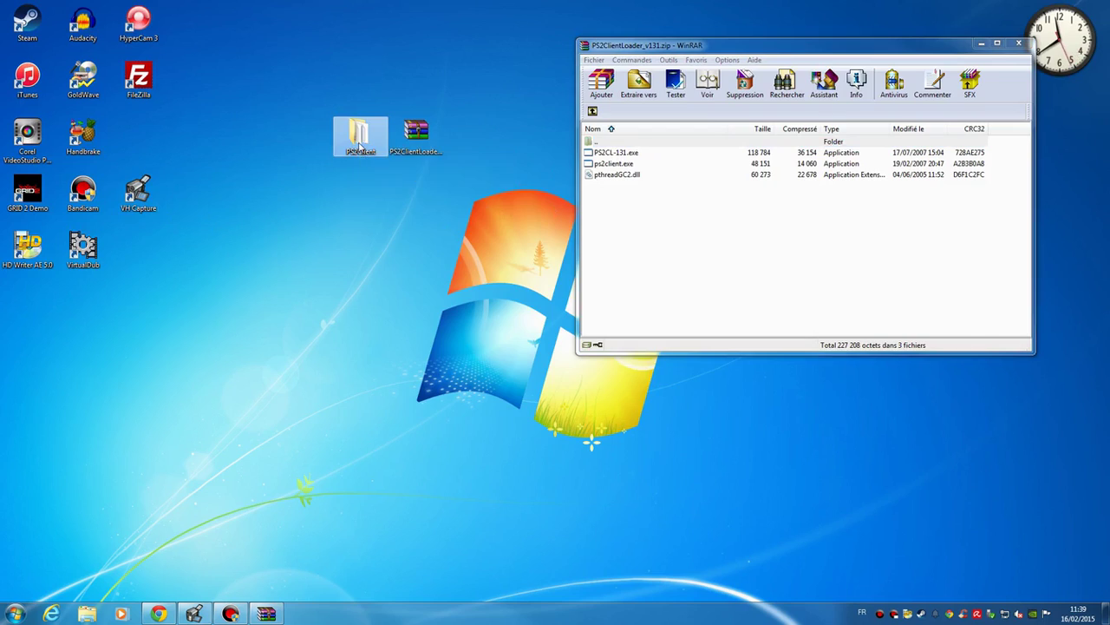
double_click(359, 153)
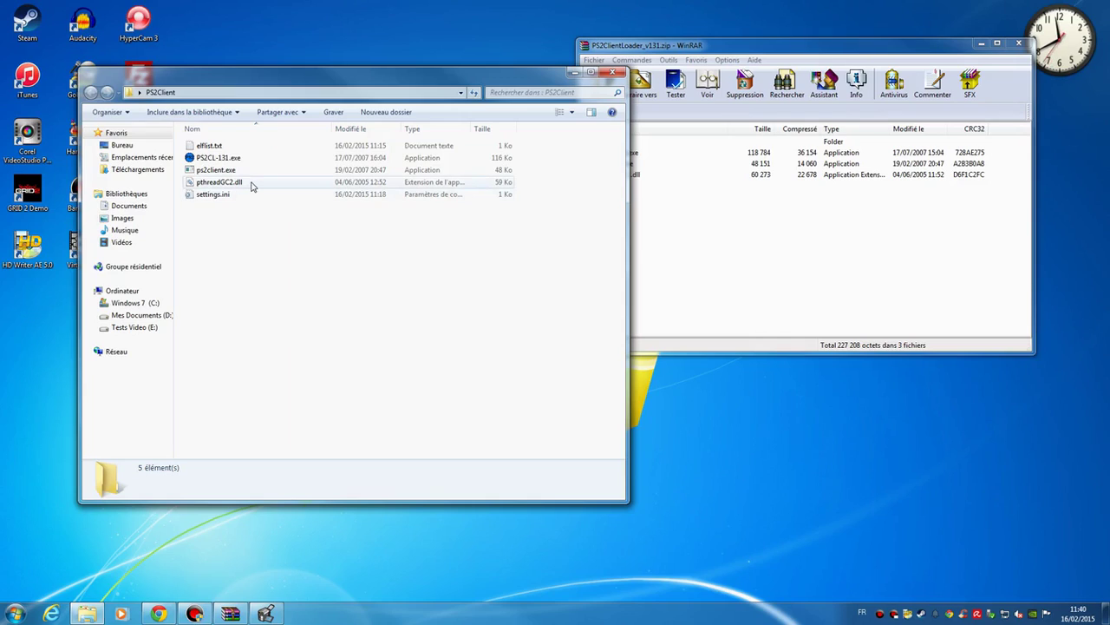
mouse_move(252, 186)
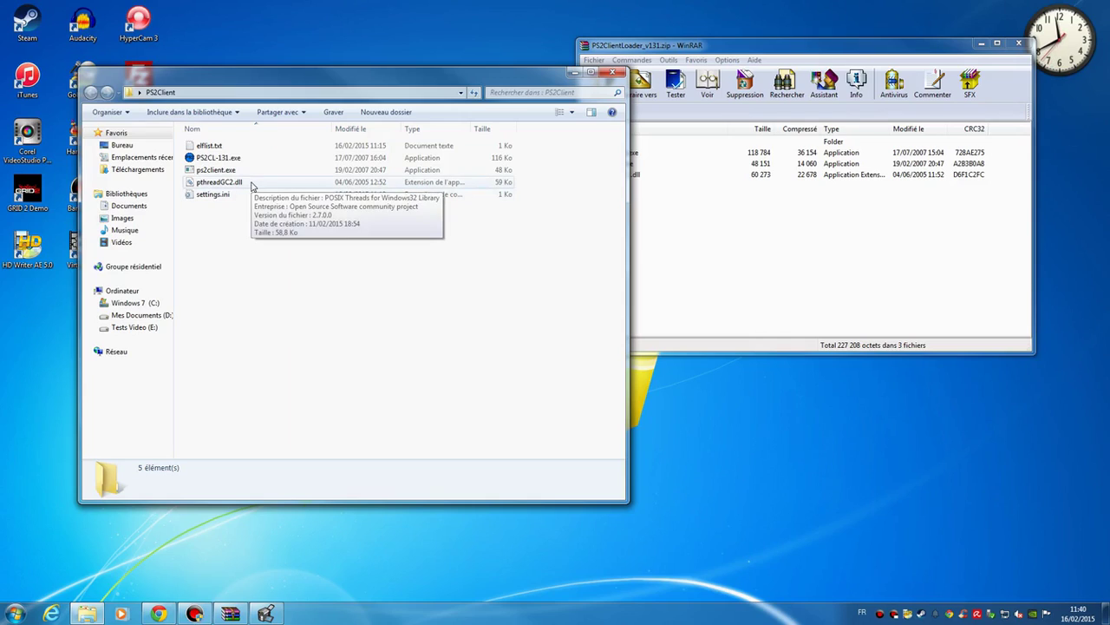
double_click(211, 158)
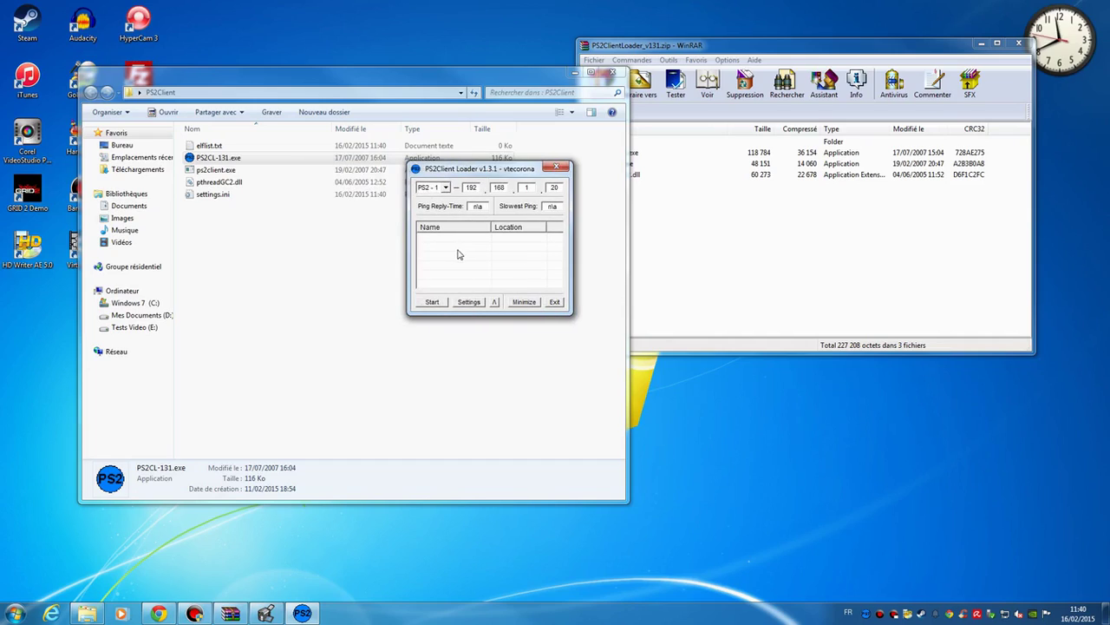
- Choose PS2 - 1 as the console in PS2Client Loader and go to the first part of its IP address
left_click(446, 188)
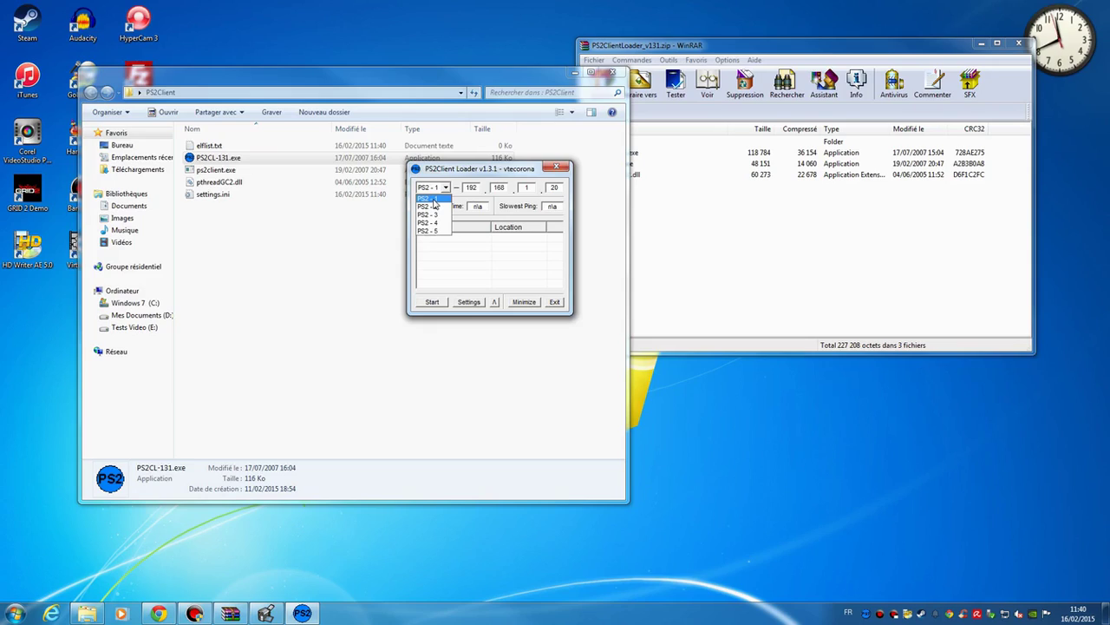
left_click(433, 200)
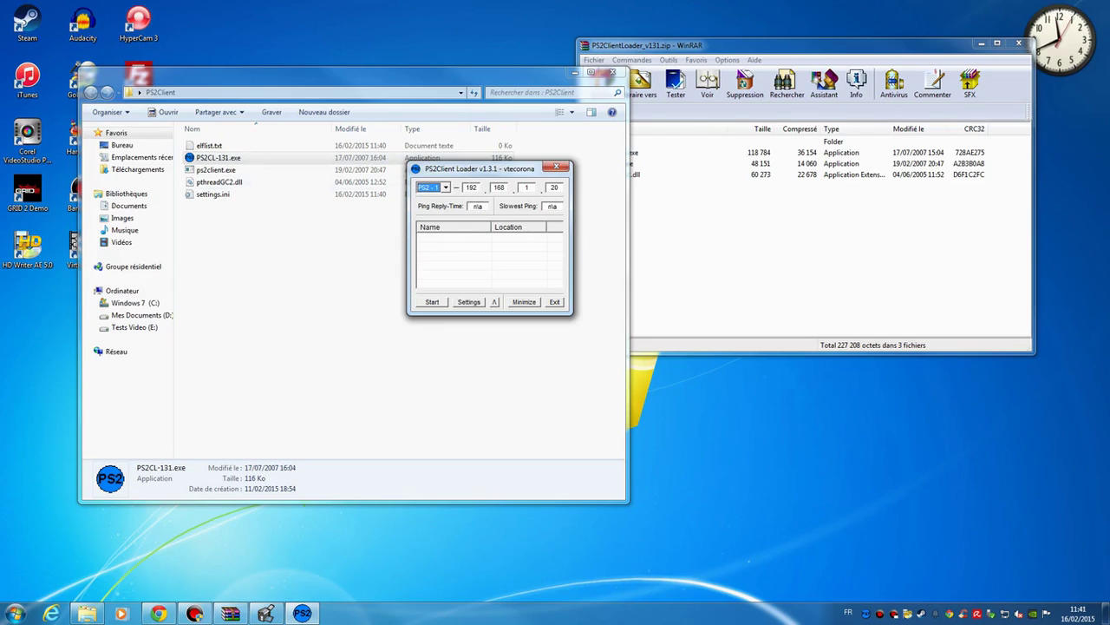
key("Tab")
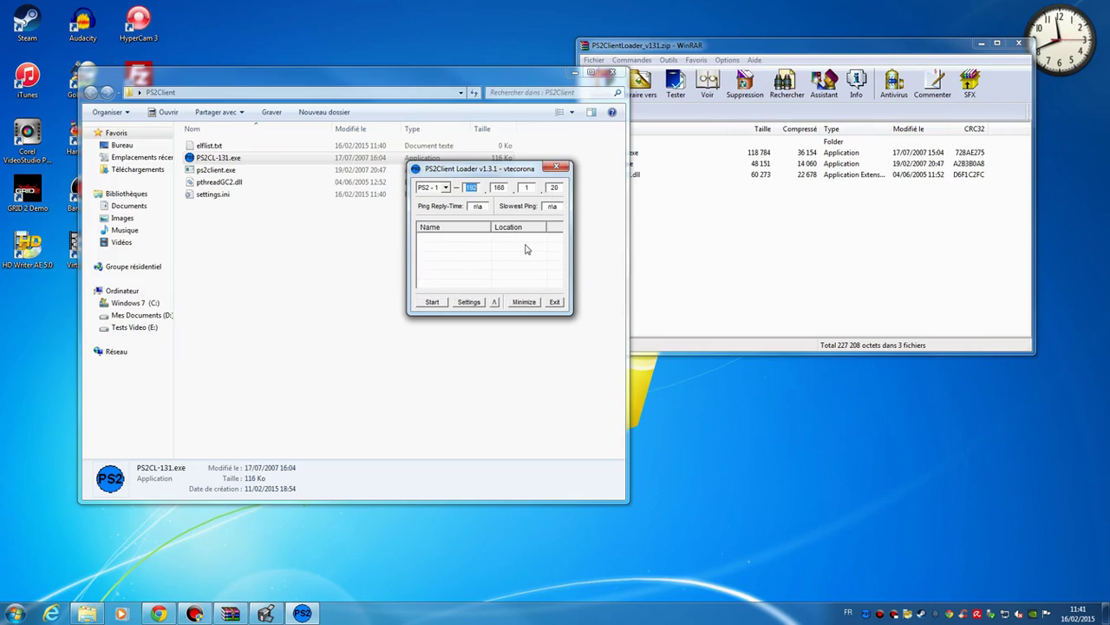
- Move the PS2Client Loader window aside and close the WinRAR archive window
left_click_drag(486, 170, 430, 170)
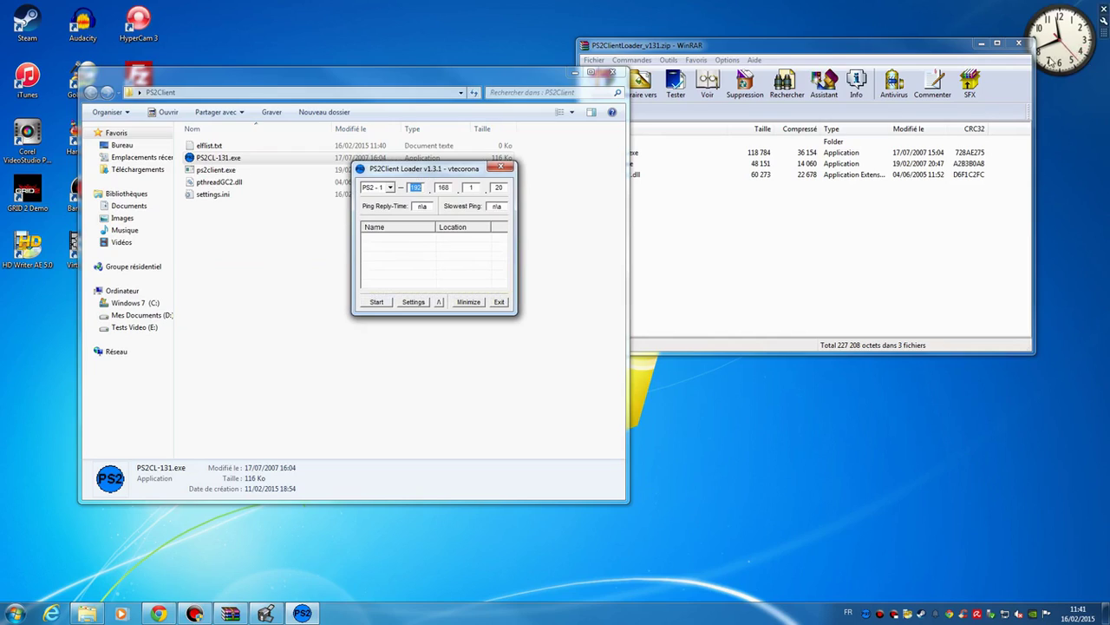
left_click(1026, 43)
left_click(1022, 44)
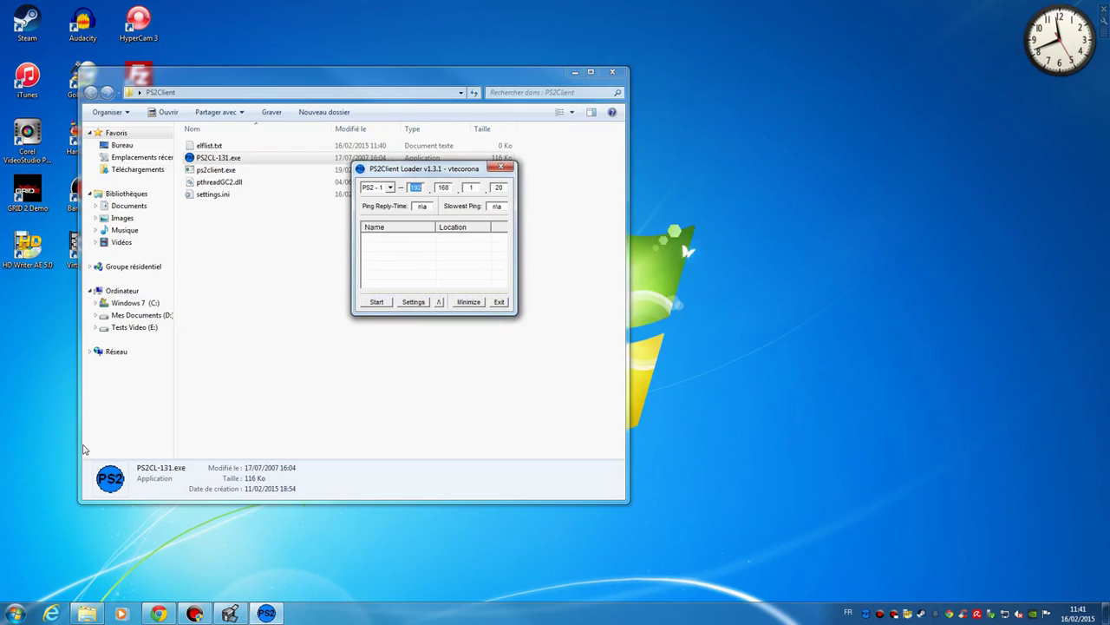
- Add the Emulateurs folder from the Tests Video (E:) drive to PS2Client Loader's shared folder list, keeping its name
left_click(89, 614)
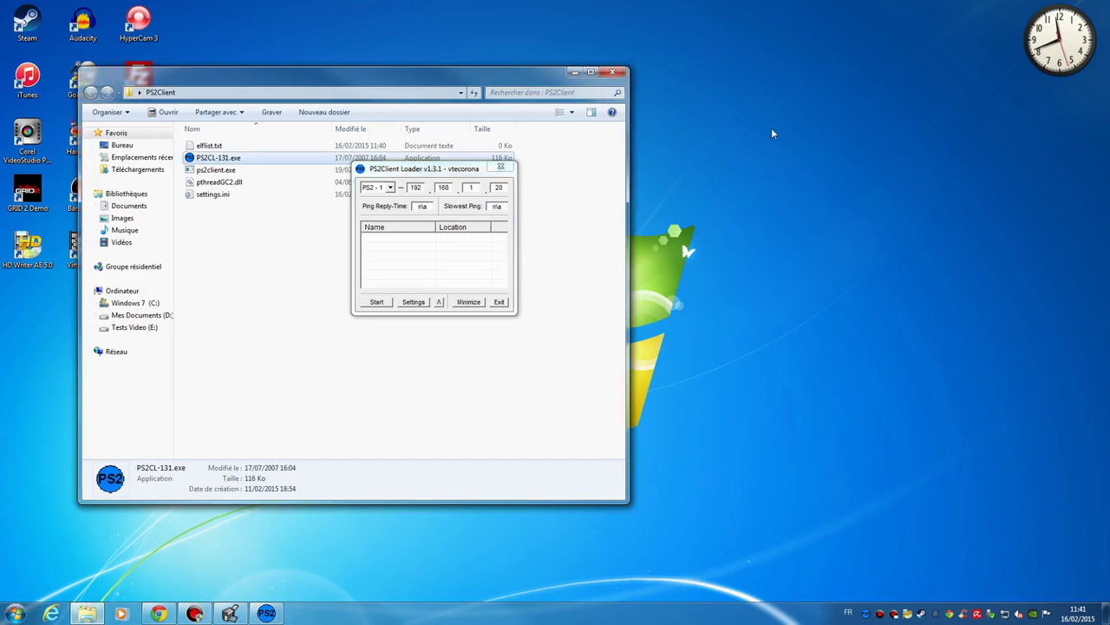
key("super+e")
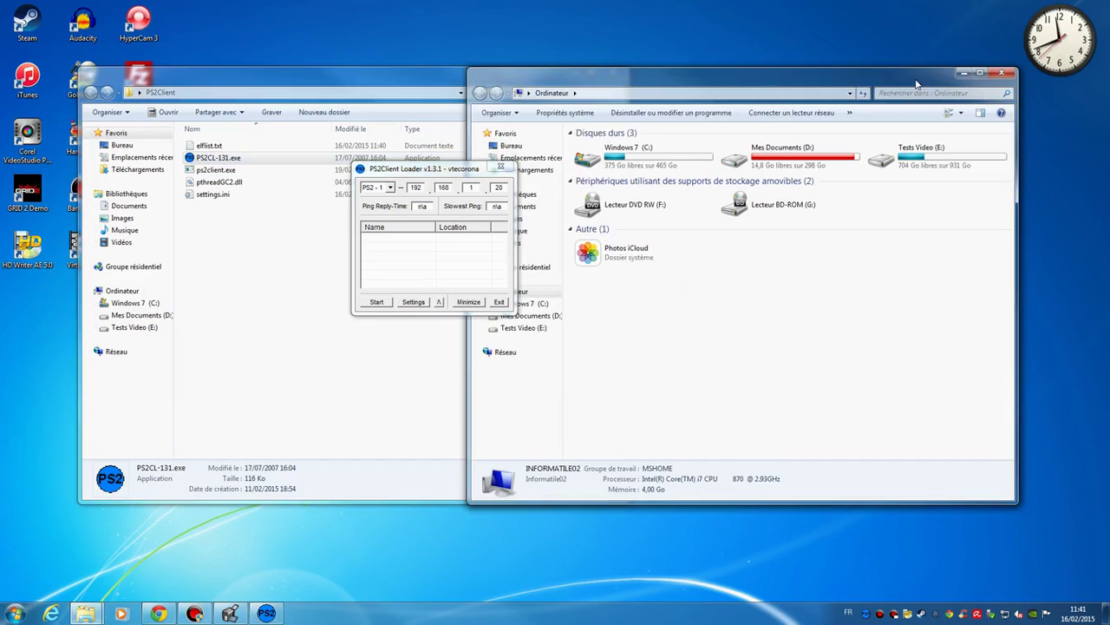
double_click(936, 167)
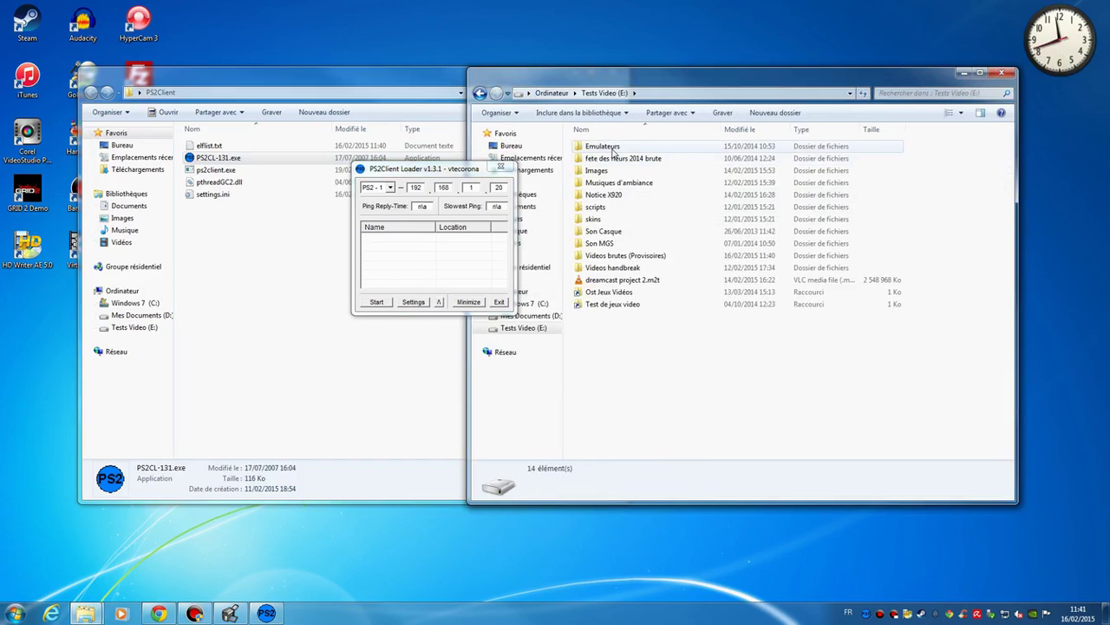
left_click(606, 149)
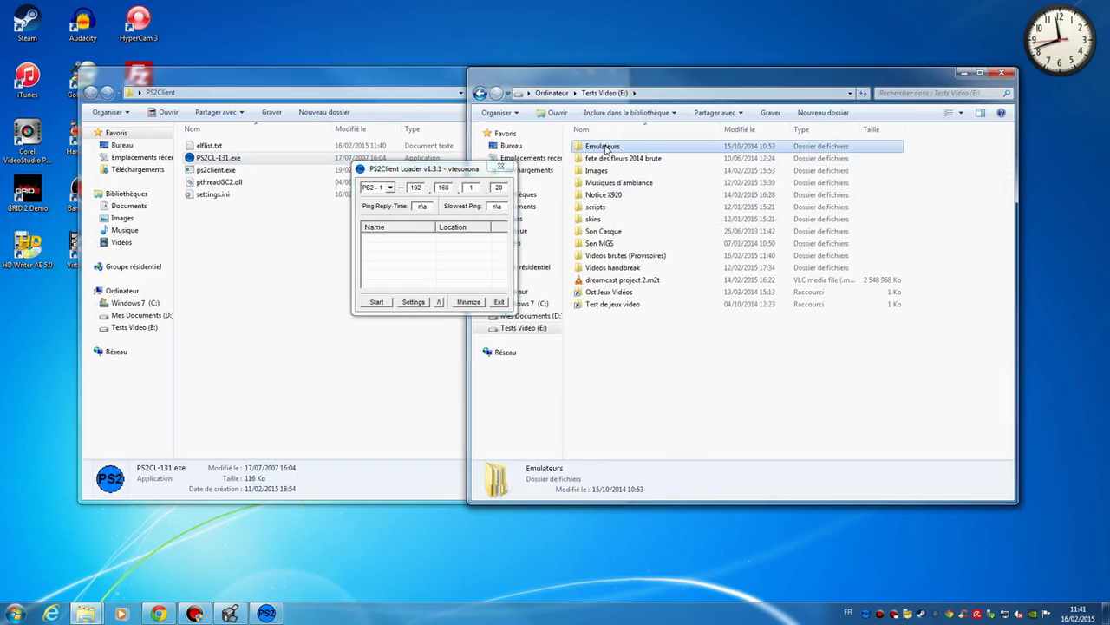
left_click_drag(606, 149, 390, 252)
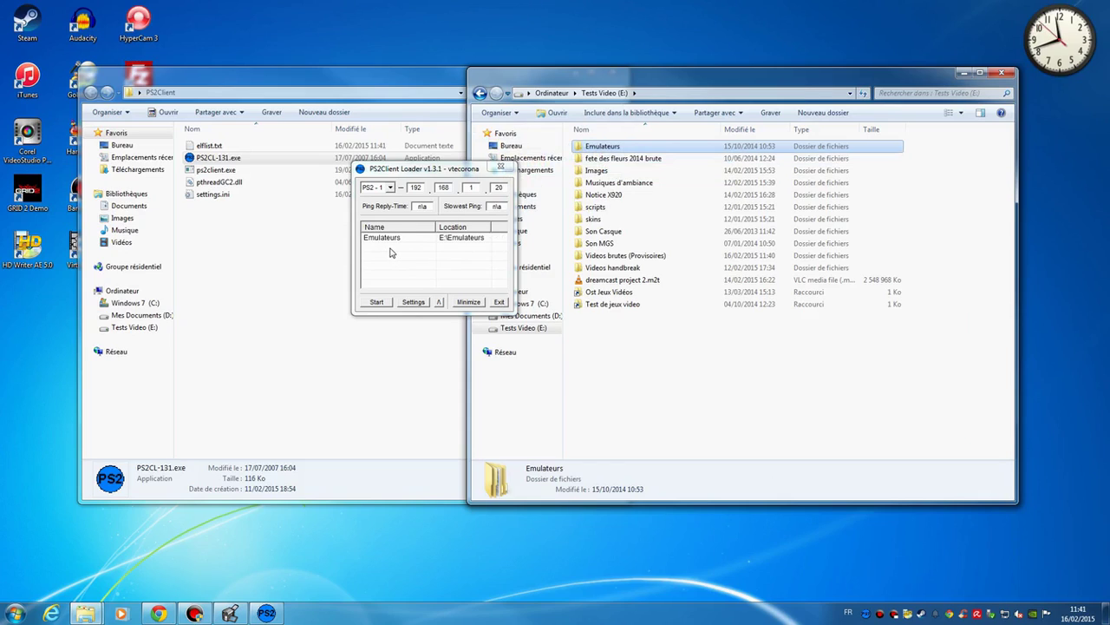
left_click(386, 238)
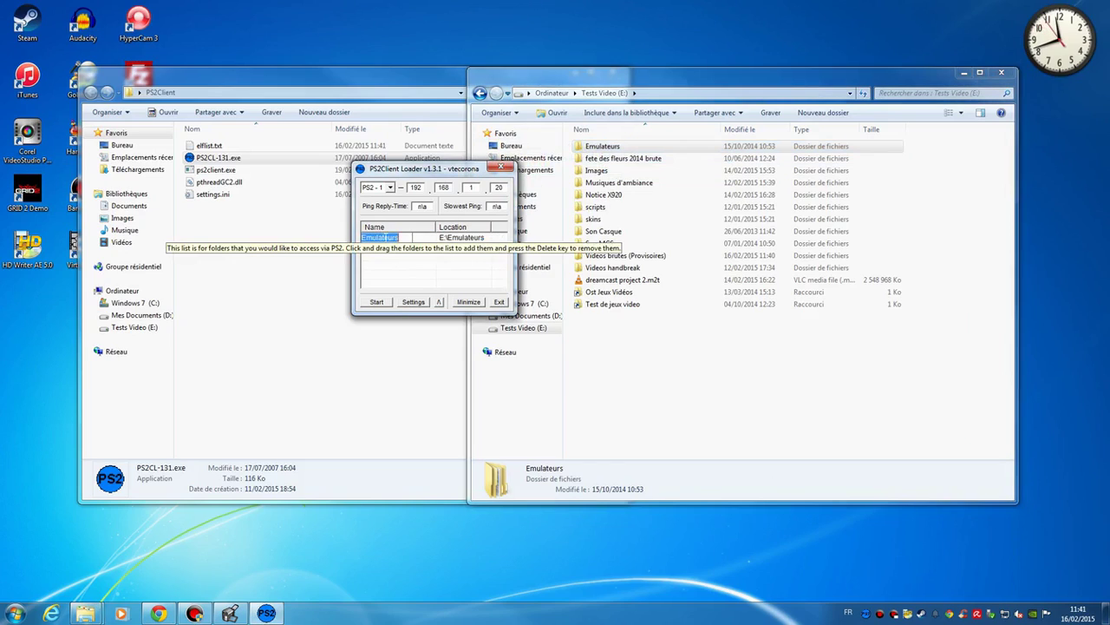
key("Return")
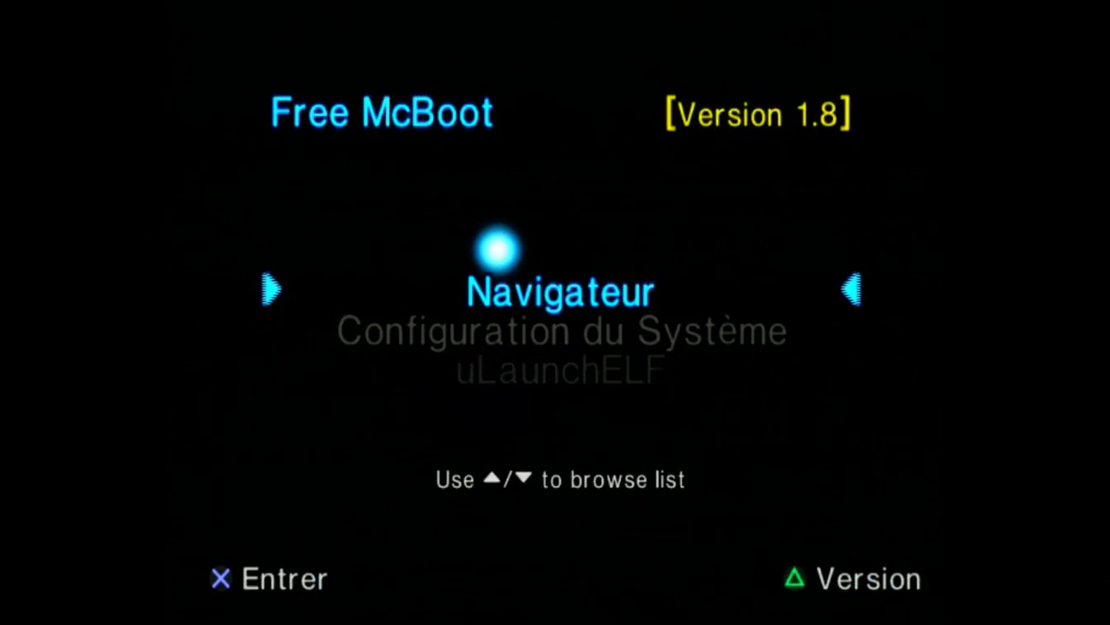
- Launch uLaunchELF from the Free McBoot list on the PS2
key("Down")
key("Down")
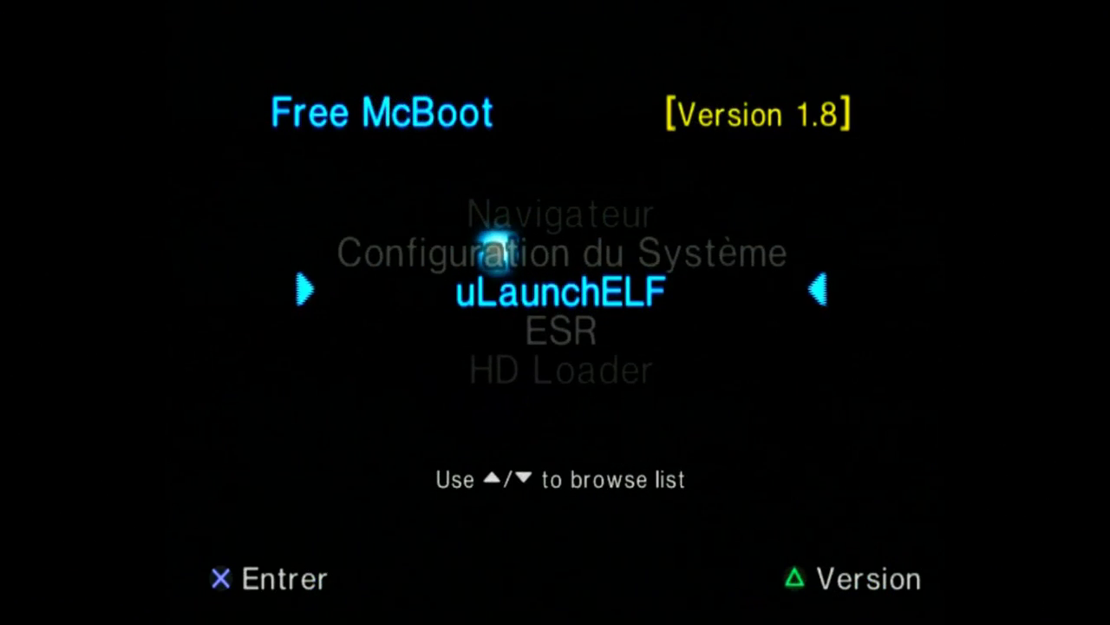
key("Return")
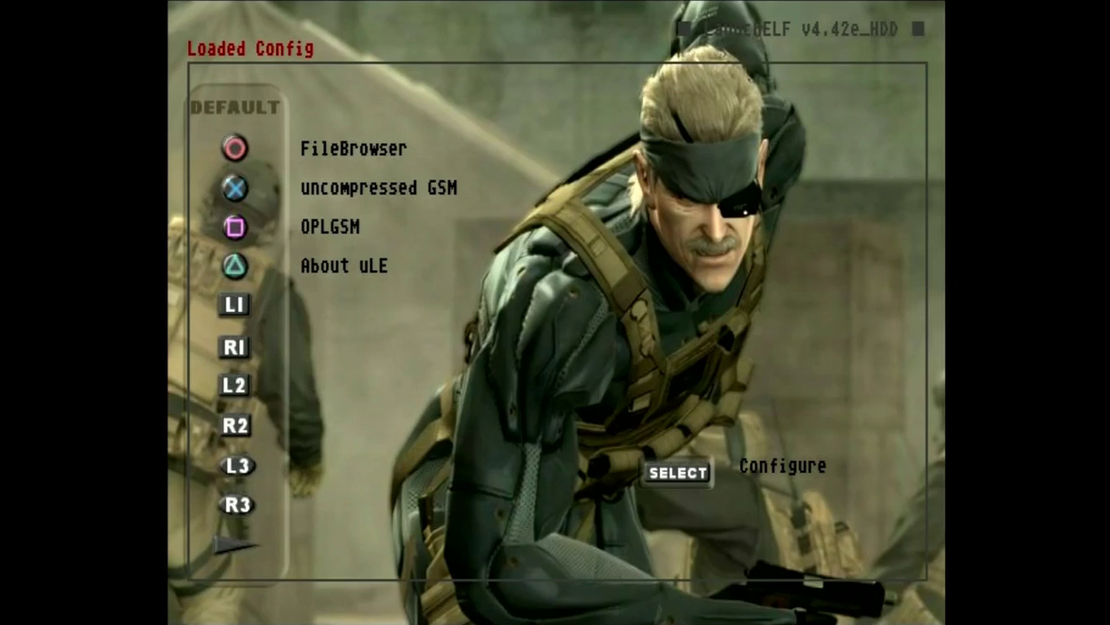
- Open the network settings in the LaunchELF configuration and select the first part of the IP Address for editing
key("Select")
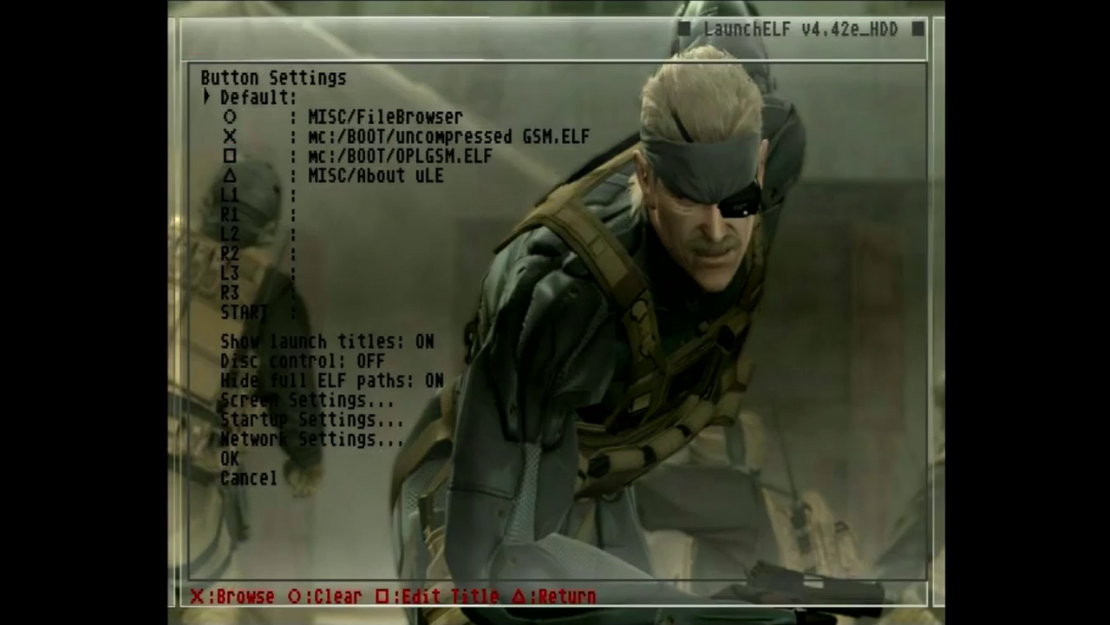
key("Down")
key("Down")
key("Down")
key("Down")
key("Down")
key("Down")
key("Down")
key("Down")
key("Down")
key("Down")
key("Down")
key("Down")
key("Down")
key("Down")
key("Down")
key("Down")
key("Down")
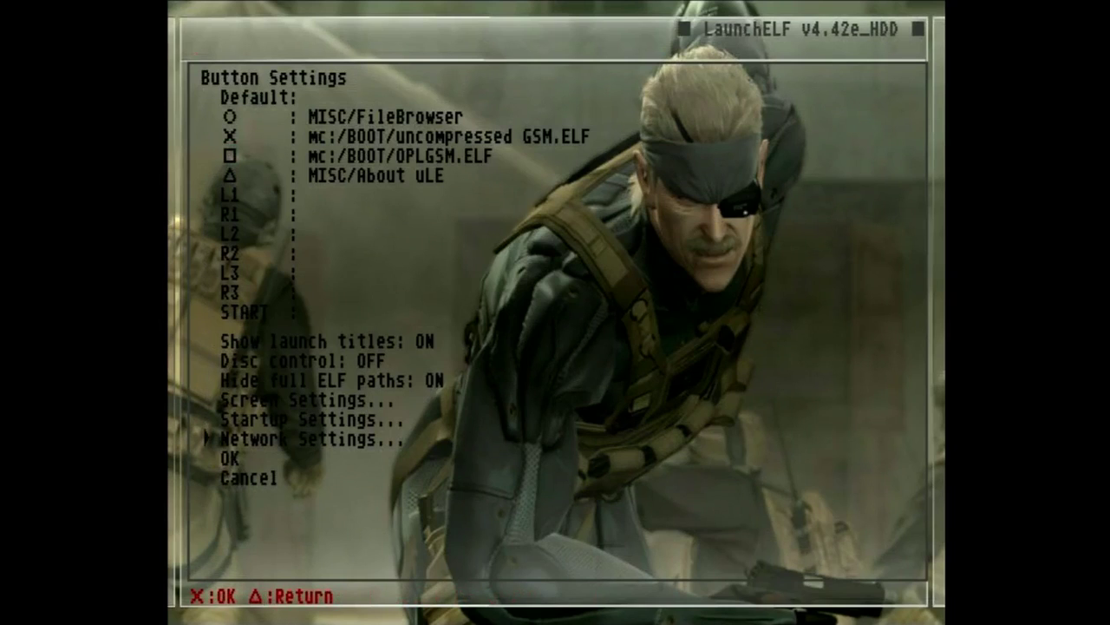
key("Return")
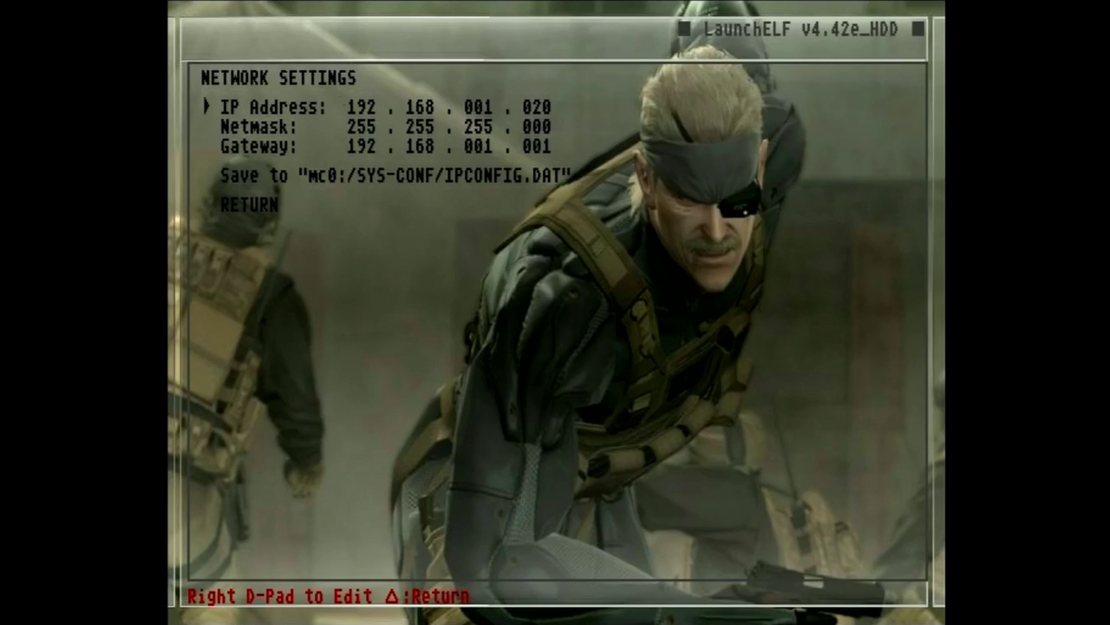
key("Right")
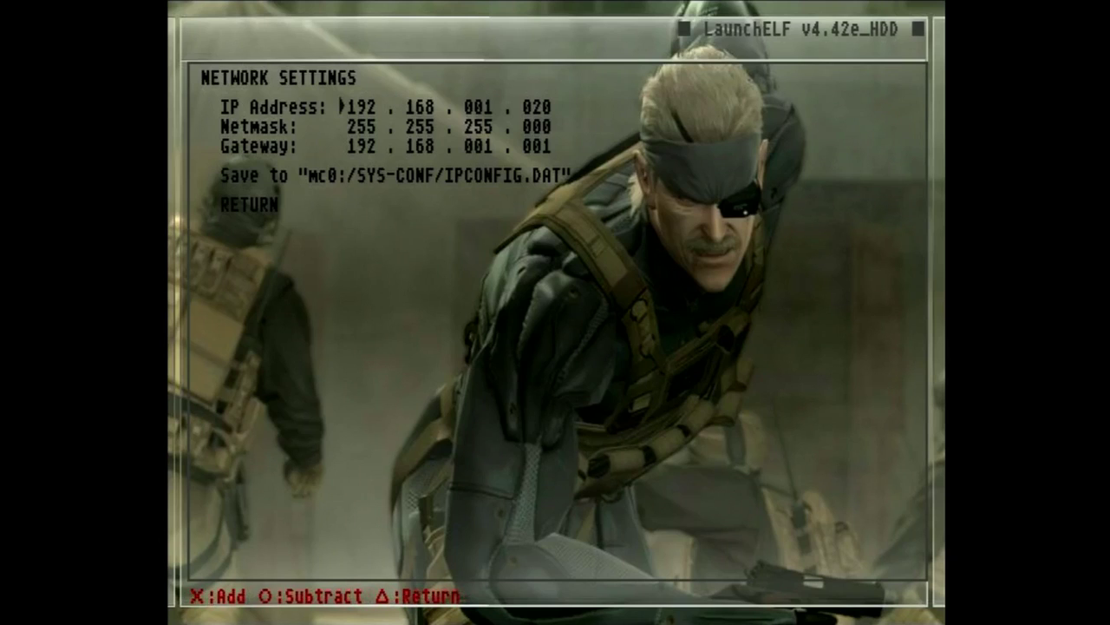
- Go through the four parts of the IP Address in the network settings and leave the field without changing it
key("Right")
key("Left")
key("Right")
key("Right")
key("Right")
key("Left")
key("Left")
key("Left")
key("Left")
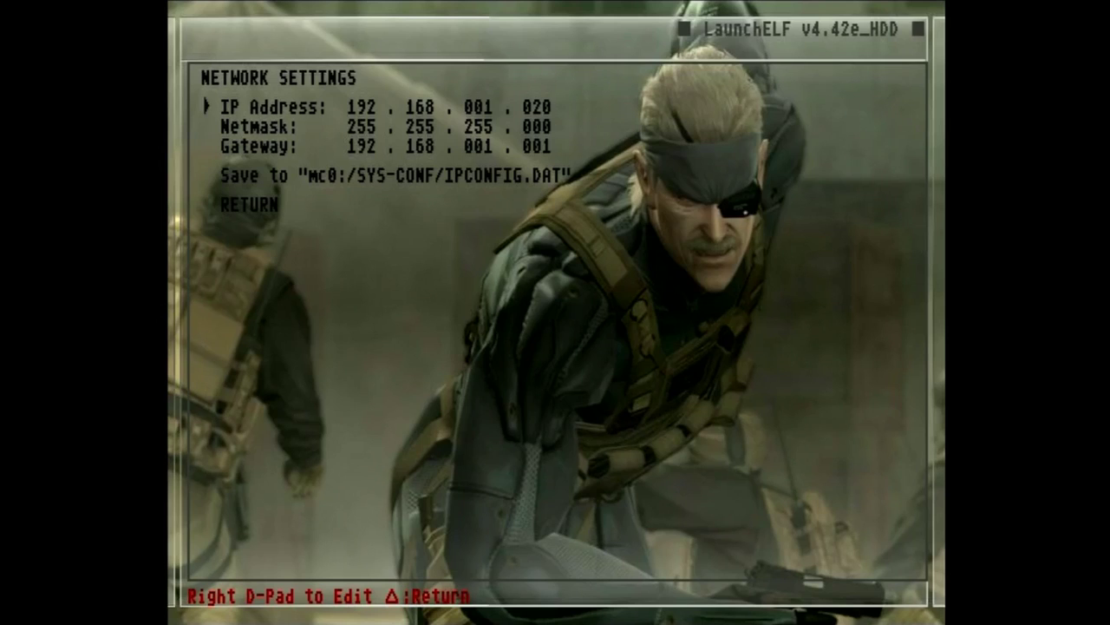
- Review the Netmask, Gateway and IPCONFIG.DAT save entries in the network settings
key("Down")
key("Down")
key("Up")
key("Up")
key("Down")
key("Down")
key("Down")
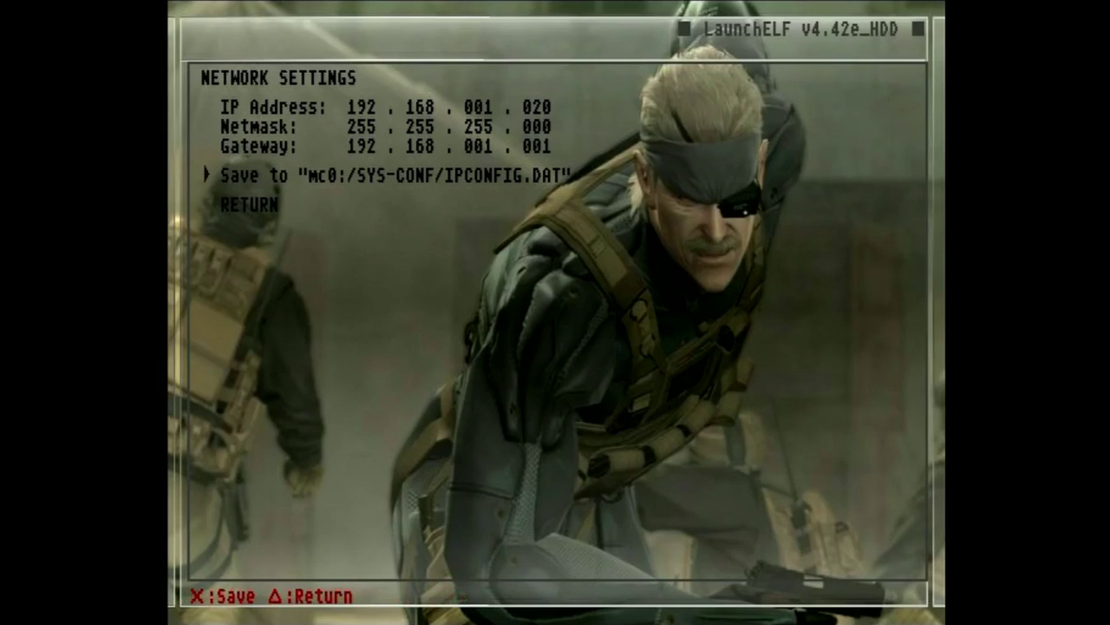
key("Down")
key("Up")
key("Down")
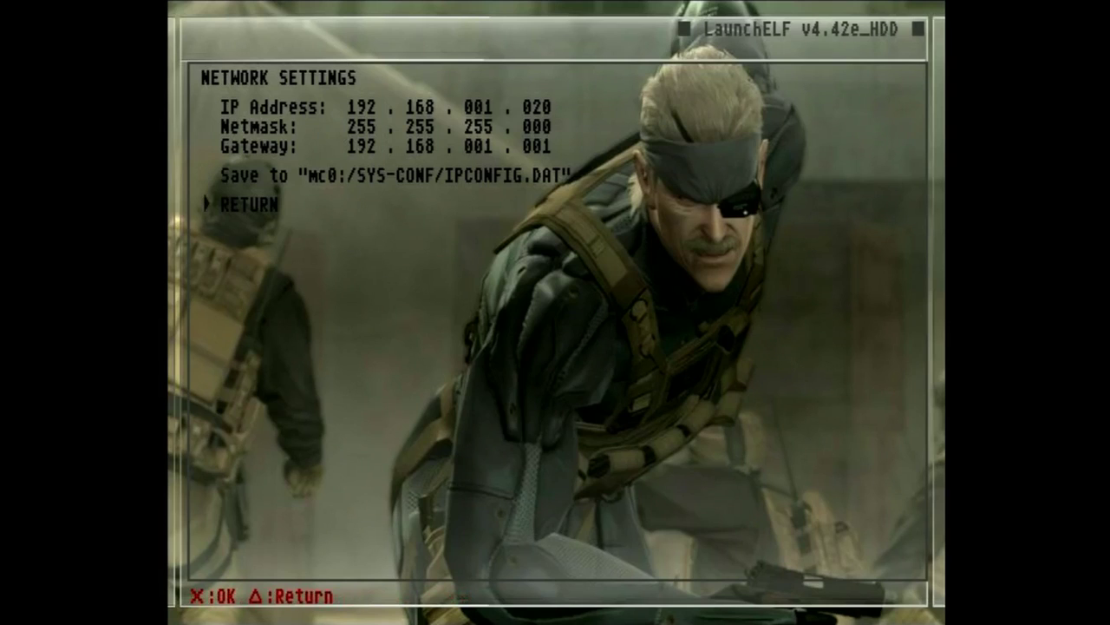
- Leave the network settings and cancel the configuration to return to the LaunchELF main screen
key("Return")
key("Down")
key("Down")
key("Down")
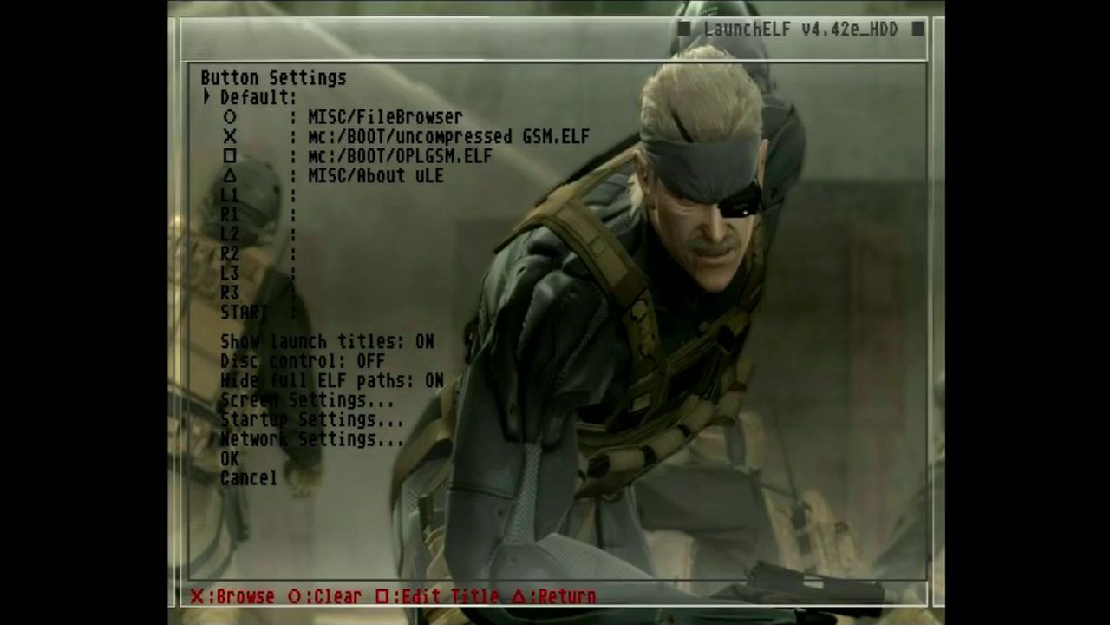
key("Up")
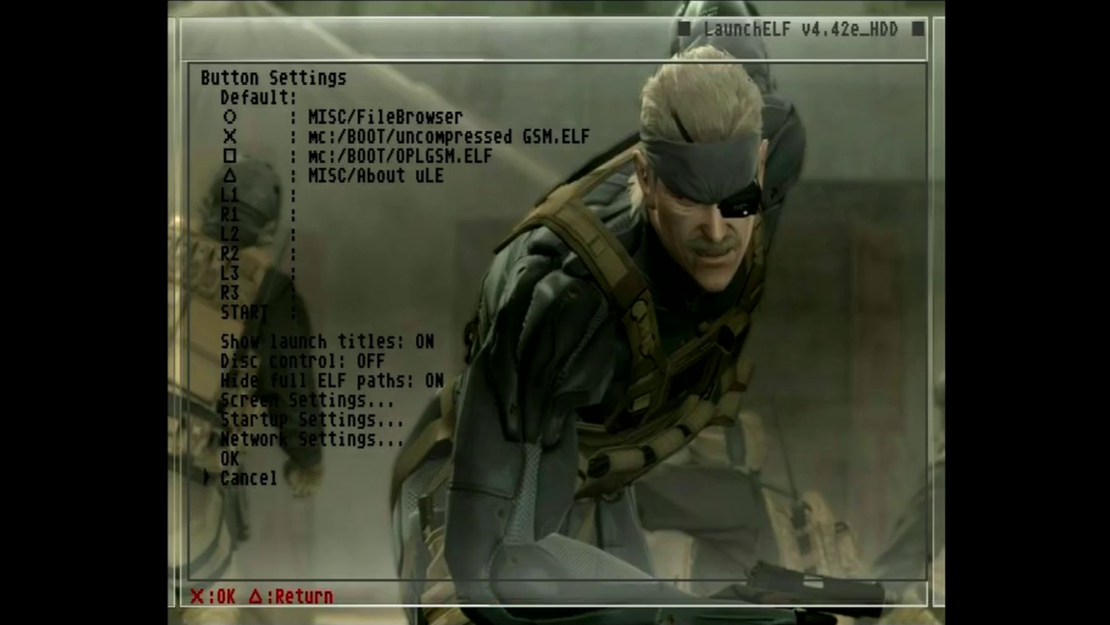
key("Return")
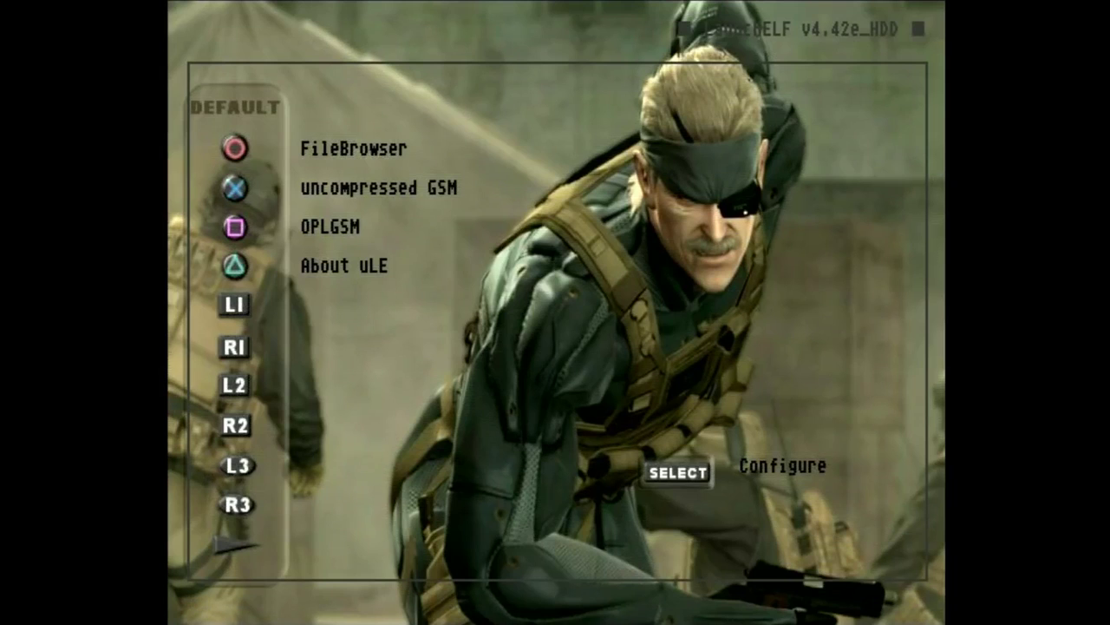
- Open the FileBrowser and select the host:/ device
key("Return")
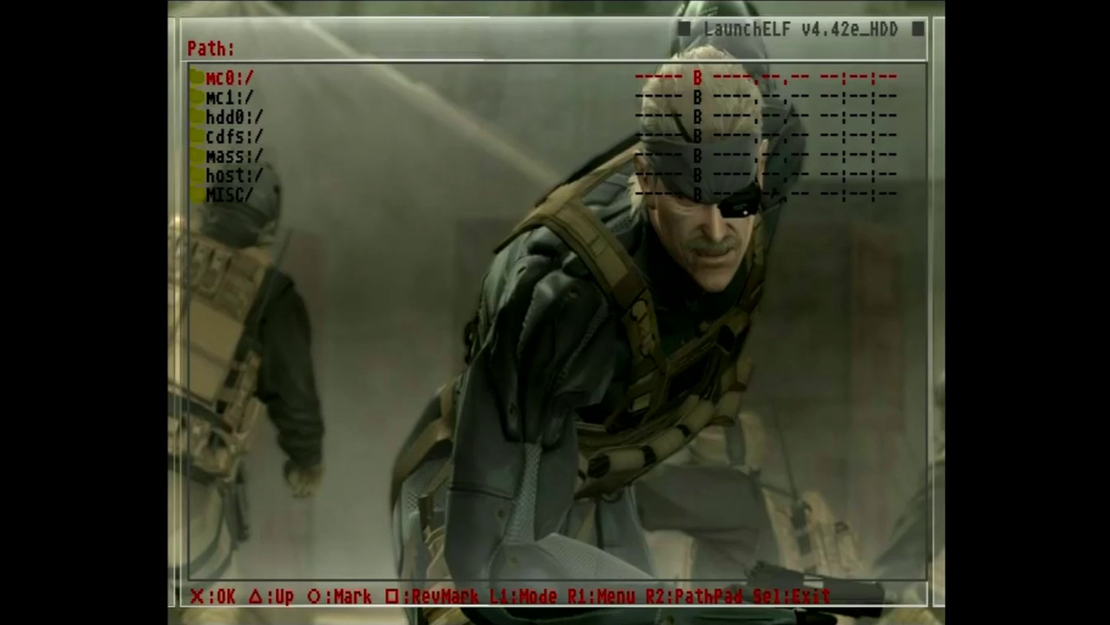
key("Down")
key("Down")
key("Down")
key("Down")
key("Down")
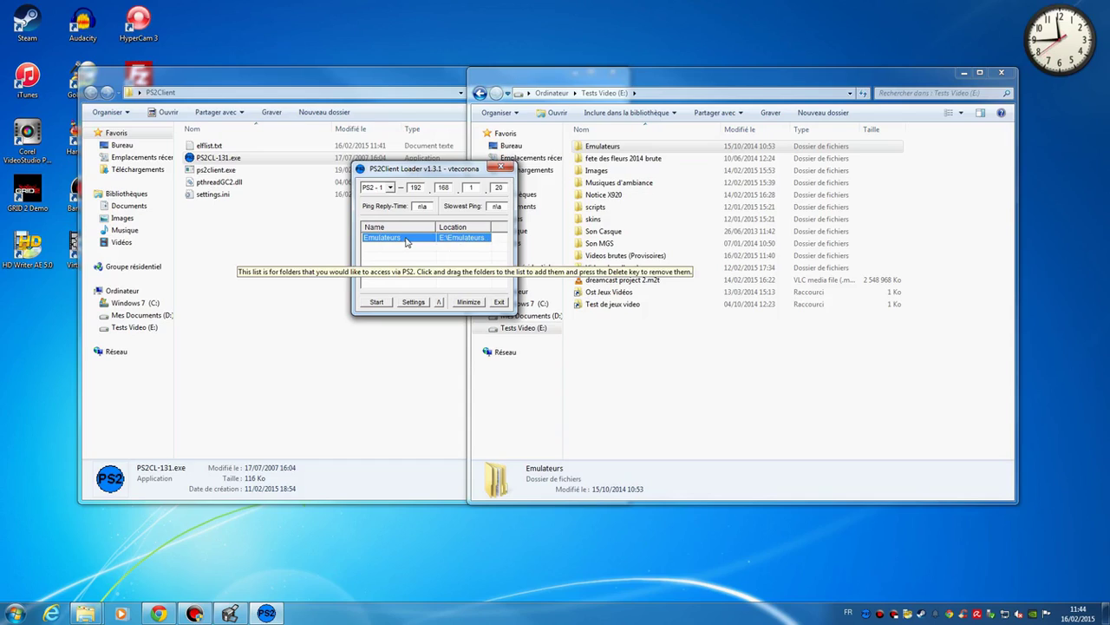
- Start PS2Client Loader on the PC and open host:/E:/Emulateurs/ in the PS2's FileBrowser
left_click(379, 307)
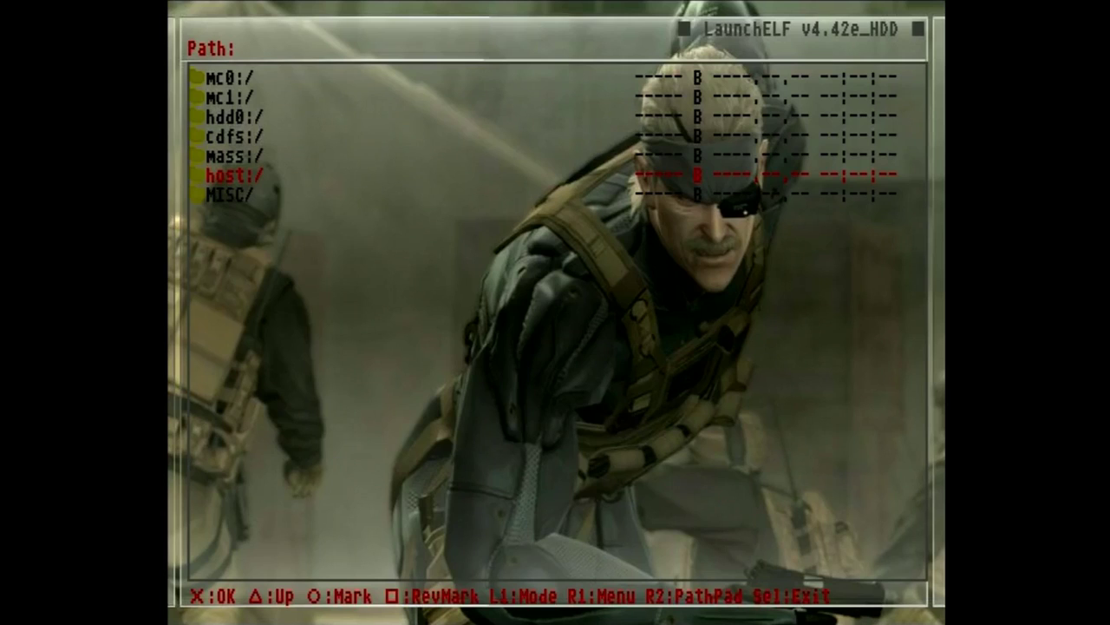
key("Return")
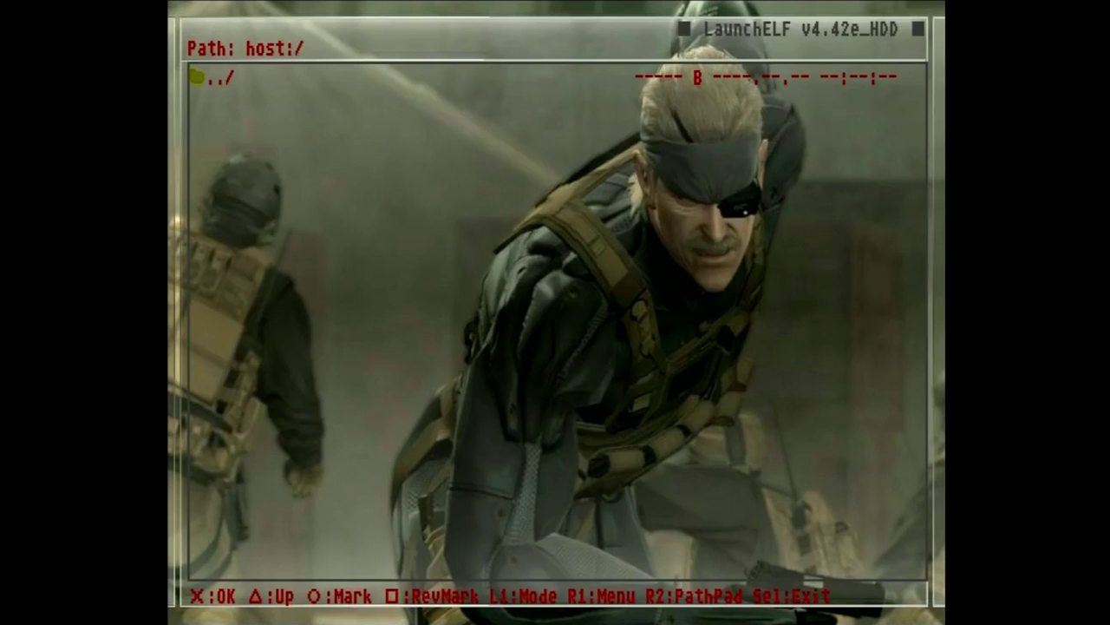
key("Return")
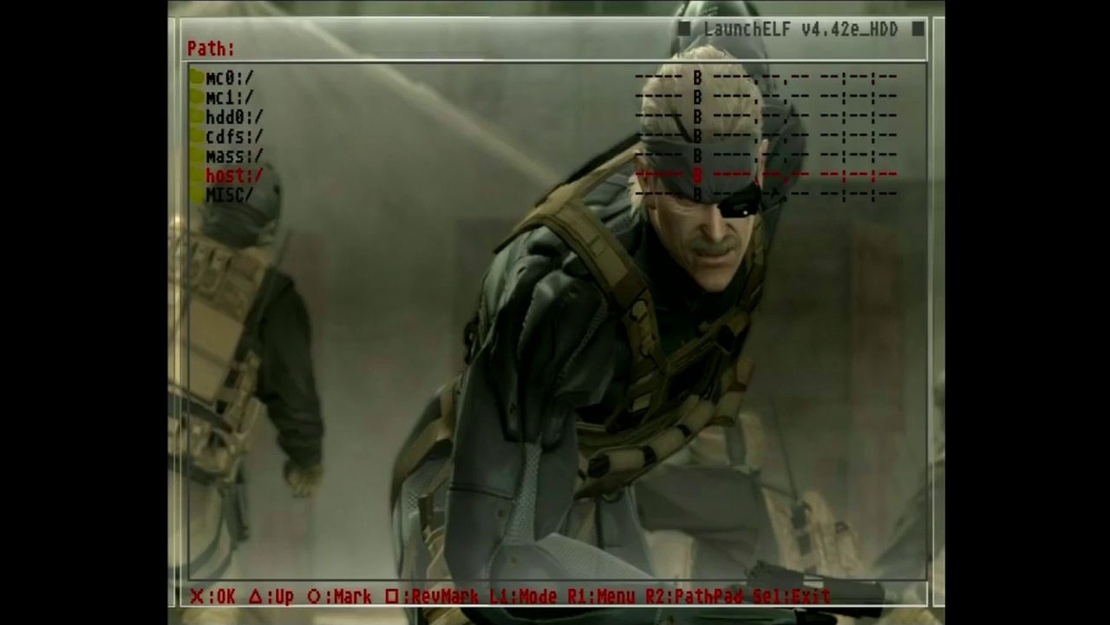
key("Return")
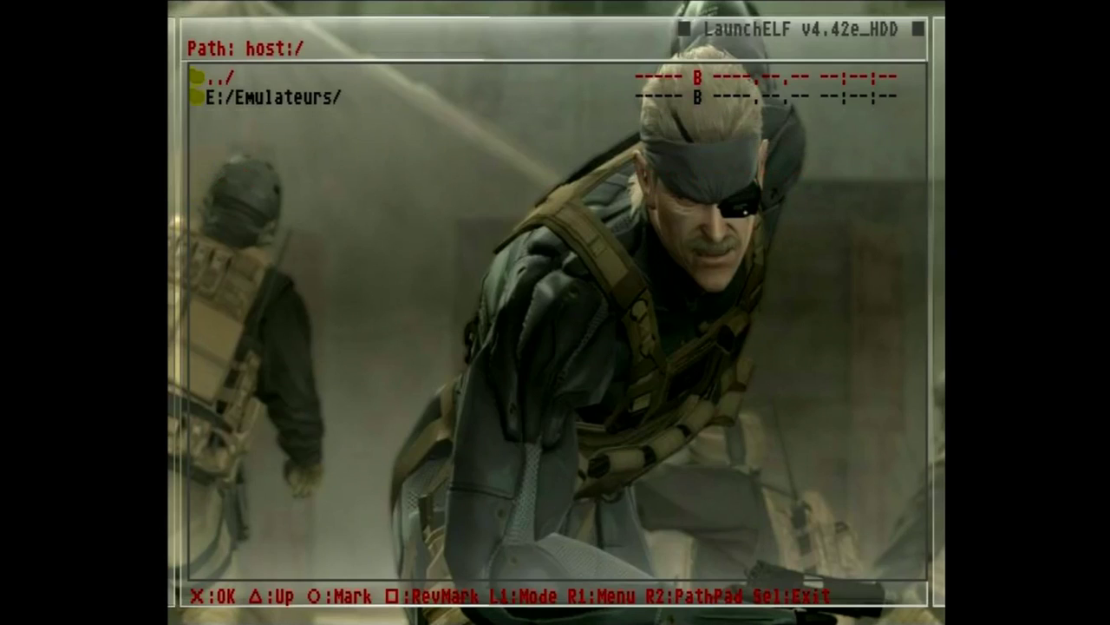
key("Down")
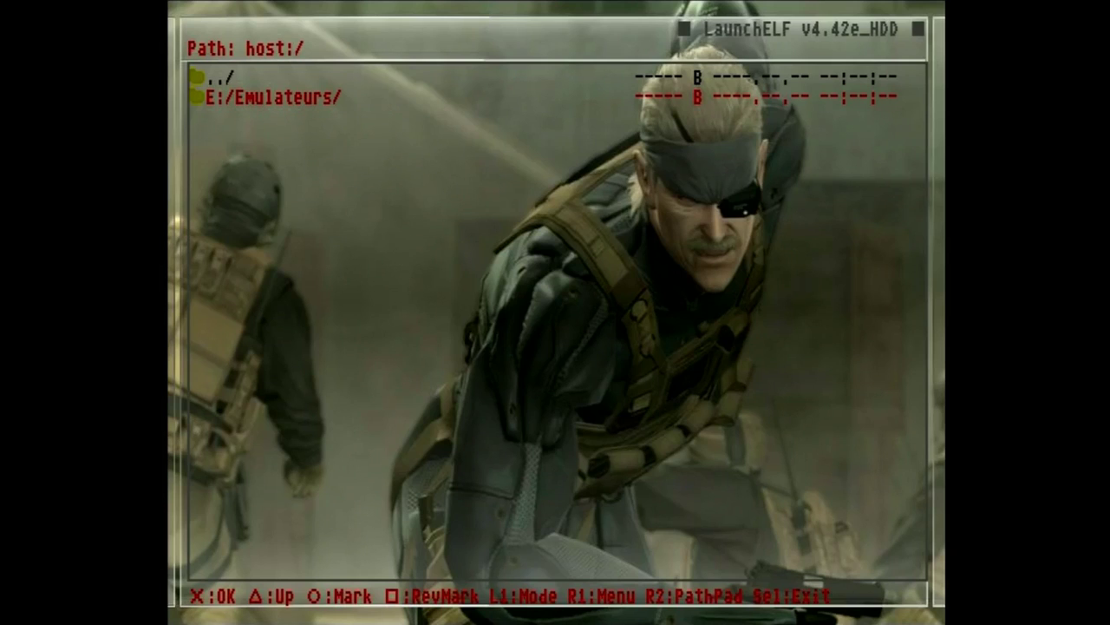
key("Return")
- Look through the console folders inside the shared Emulateurs folder
key("Down")
key("Down")
key("Down")
key("Down")
key("Down")
key("Down")
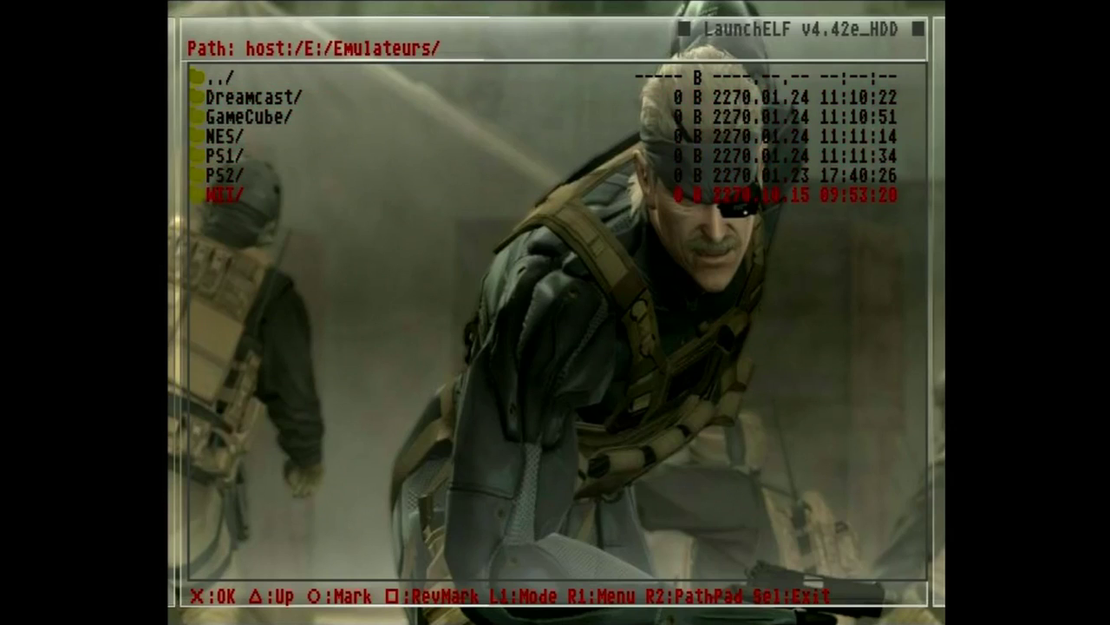
key("Up")
key("Up")
key("Up")
key("Up")
key("Up")
key("Down")
key("Down")
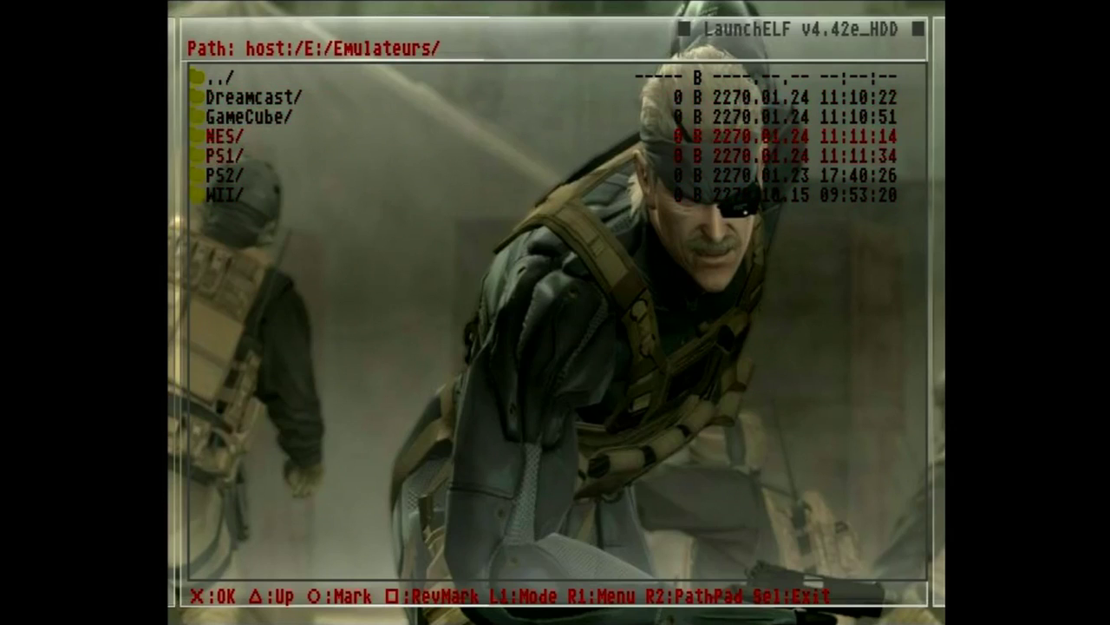
key("Up")
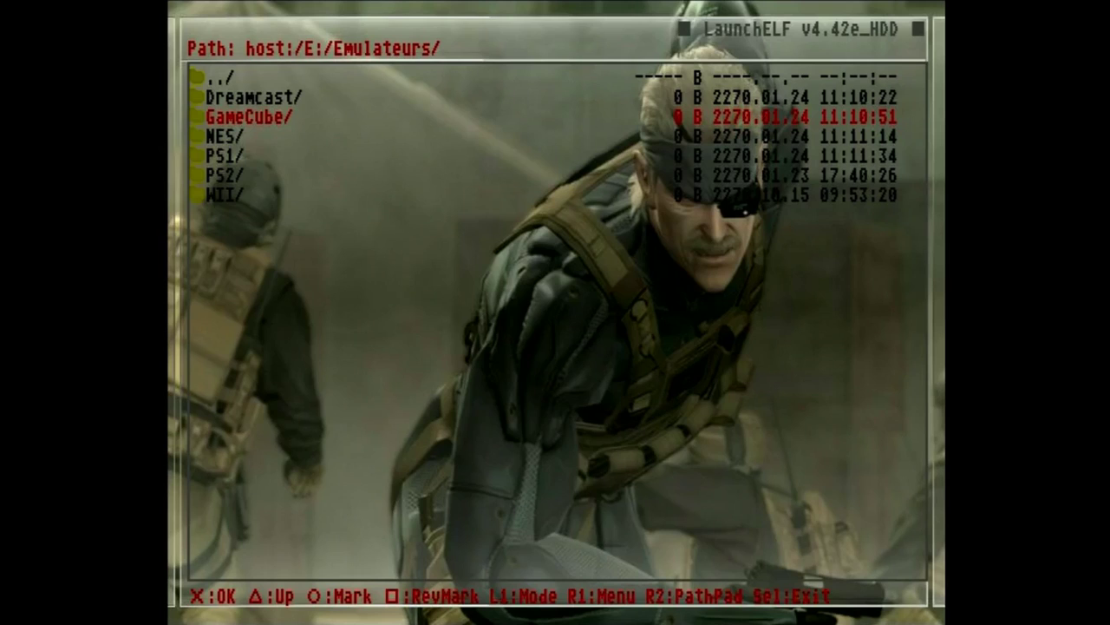
key("Up")
key("Down")
key("Down")
key("Down")
key("Down")
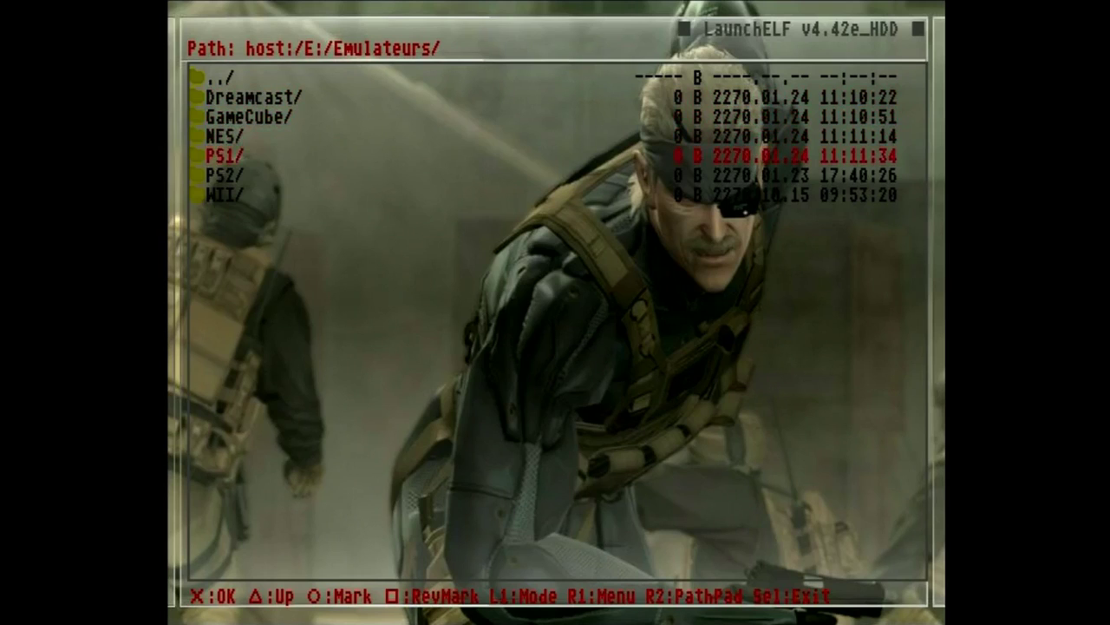
key("Up")
key("Up")
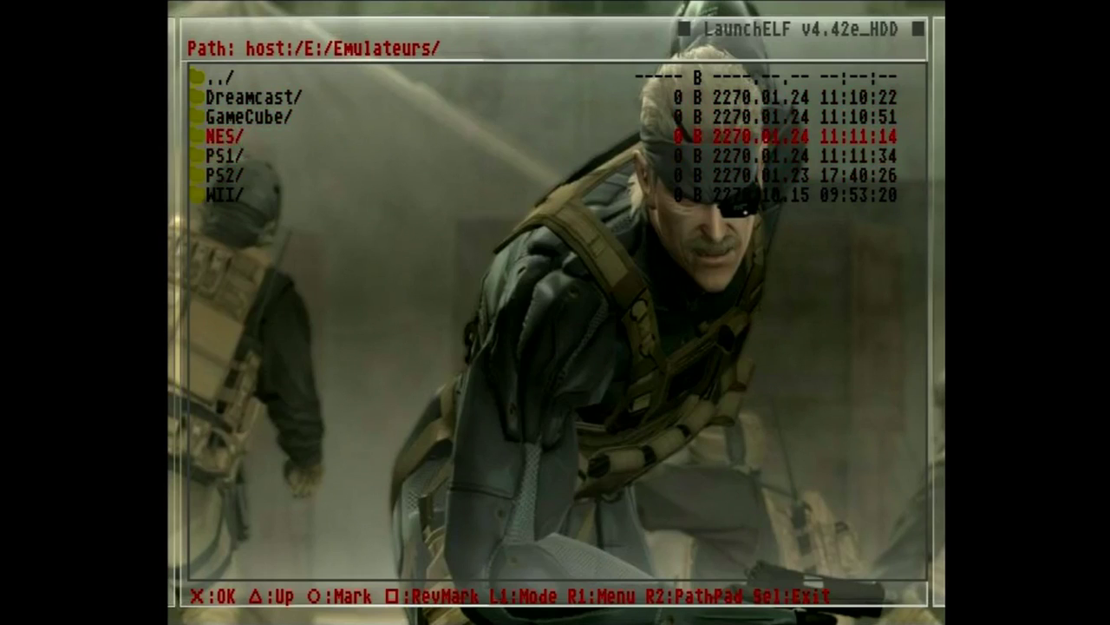
key("Up")
- Open the Isos PS2 folder inside the PS2 folder of the shared Emulateurs directory
key("Down")
key("Down")
key("Down")
key("Return")
key("Down")
key("Return")
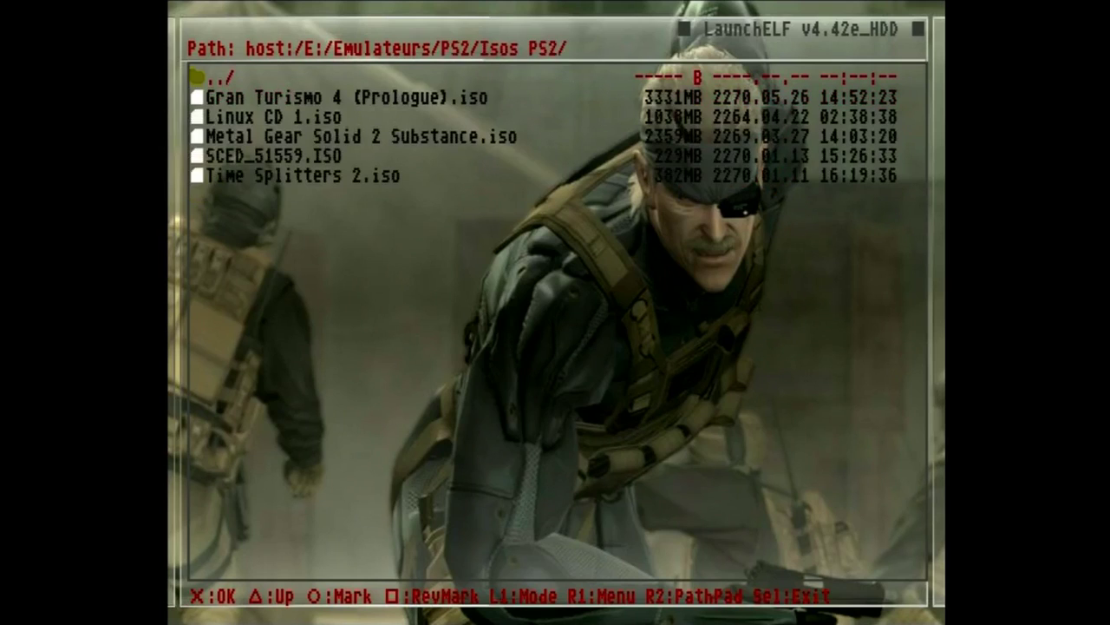
- Mark all the ISO files in Isos PS2, from Gran Turismo 4 (Prologue).iso through Time Splitters 2.iso
key("Down")
key("Down")
key("Down")
key("Down")
key("Up")
key("Up")
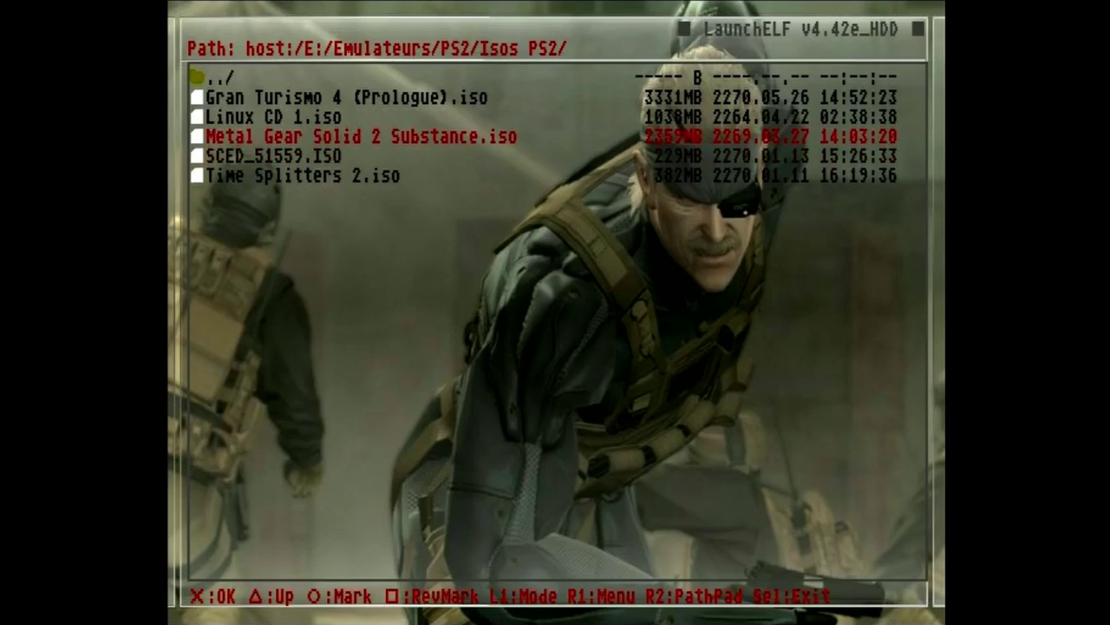
key("Up")
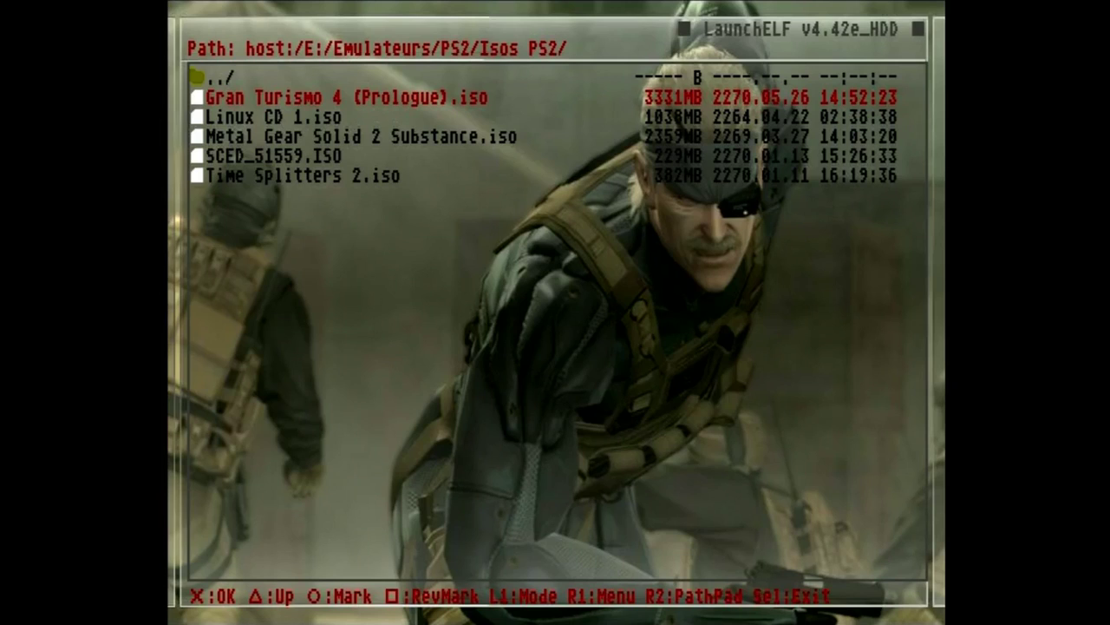
key("o")
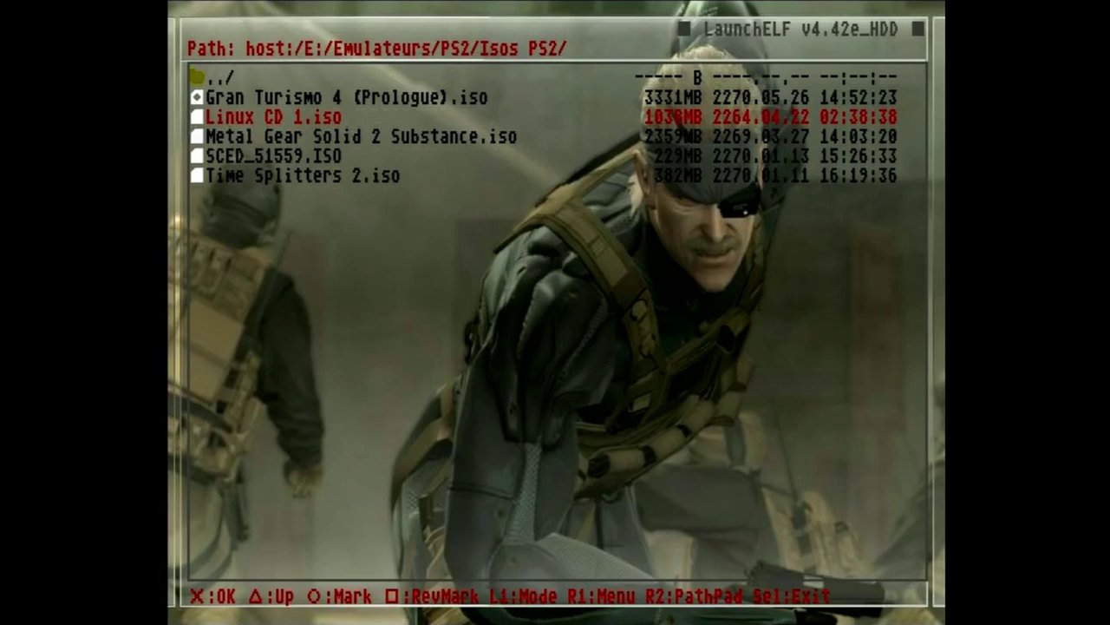
key("o")
key("o")
key("o")
key("o")
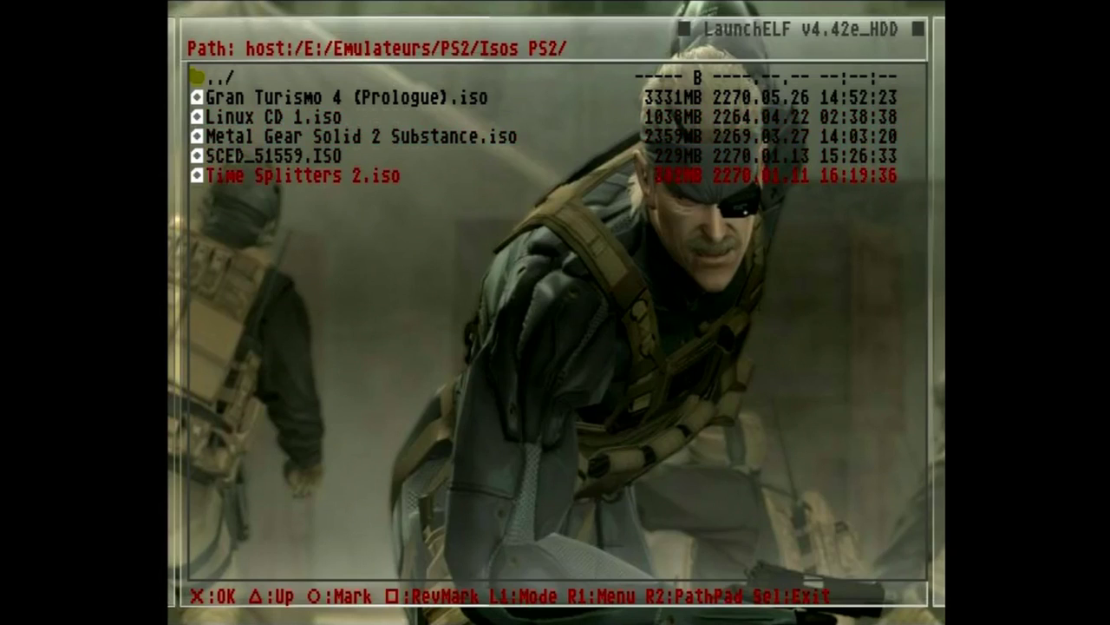
- Copy the marked ISO files to the clipboard
key("Up")
key("Up")
key("Up")
key("Up")
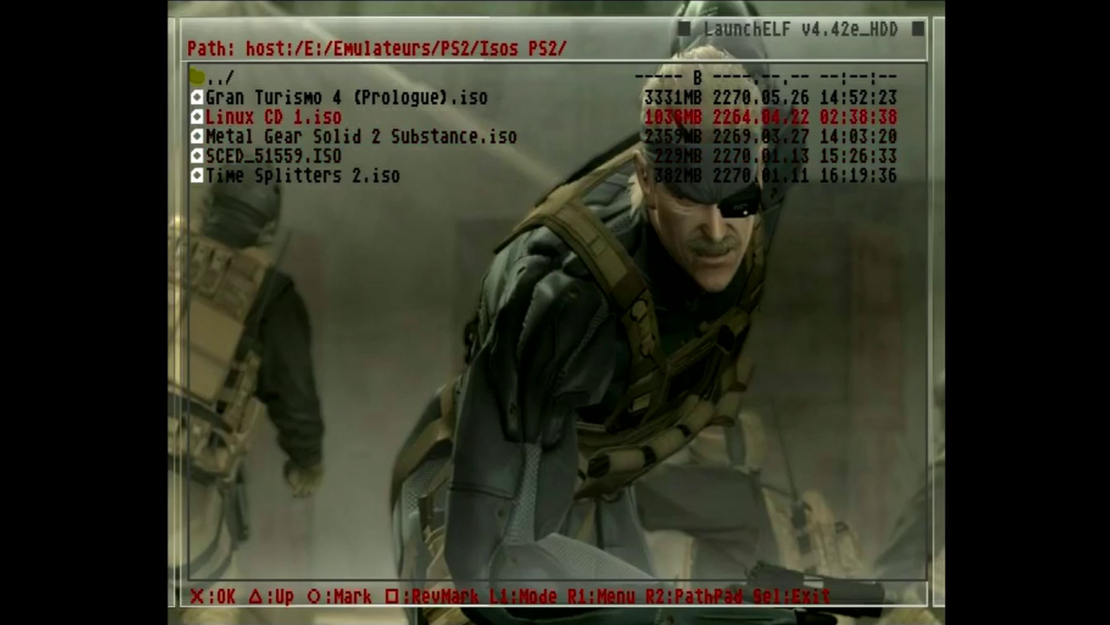
key("r")
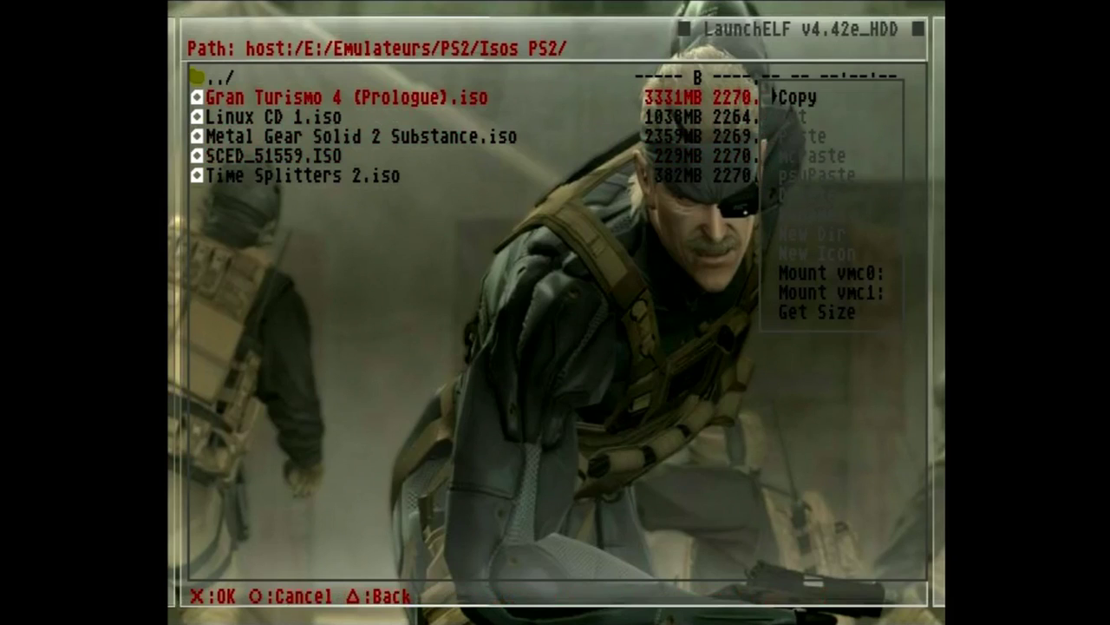
key("Return")
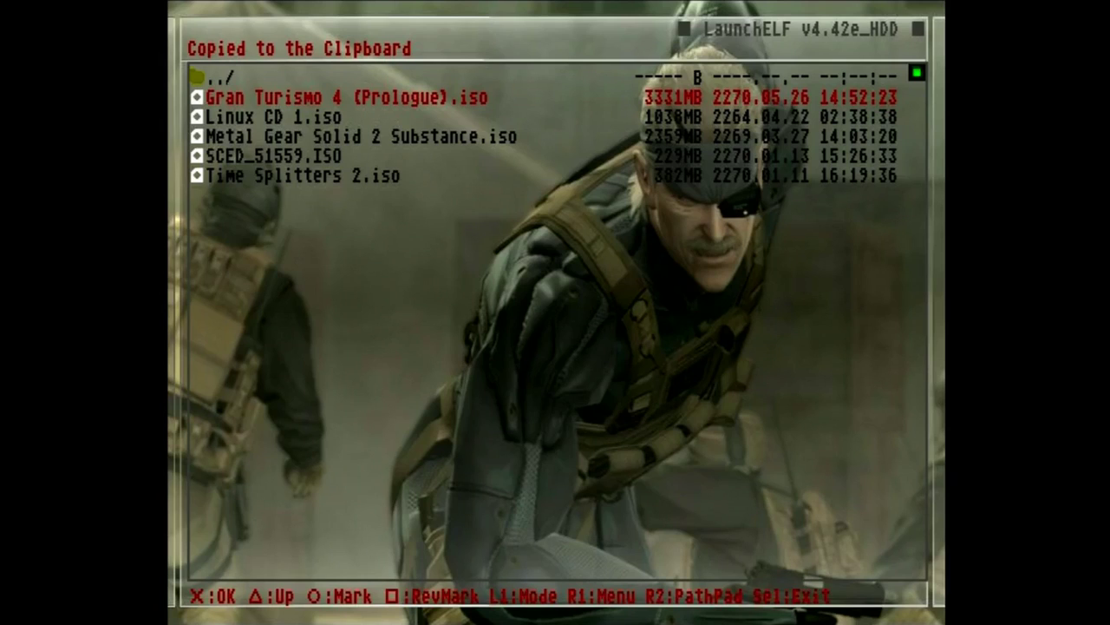
- Go back up from Isos PS2 through the Emulateurs and host:/ folders to the FileBrowser's device list
key("Up")
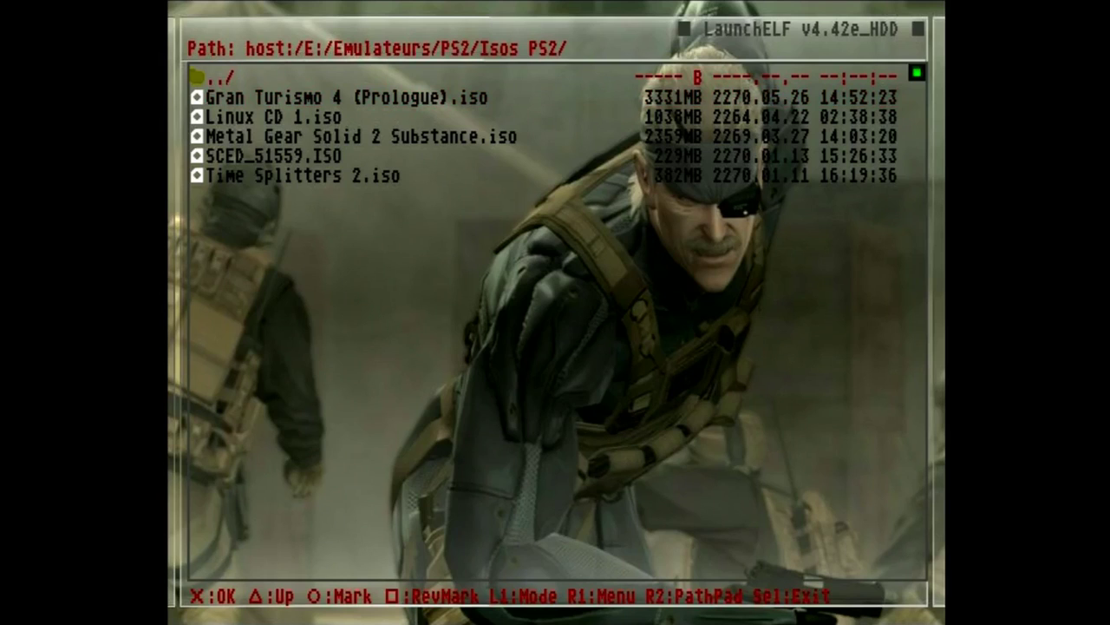
key("Return")
key("Up")
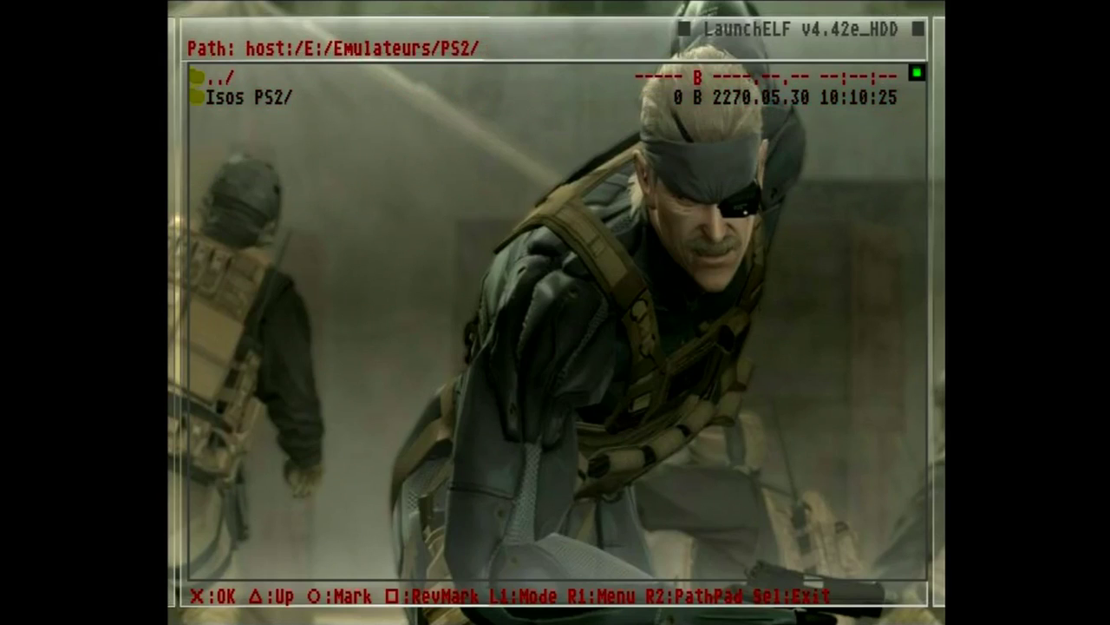
key("Return")
key("Up")
key("Up")
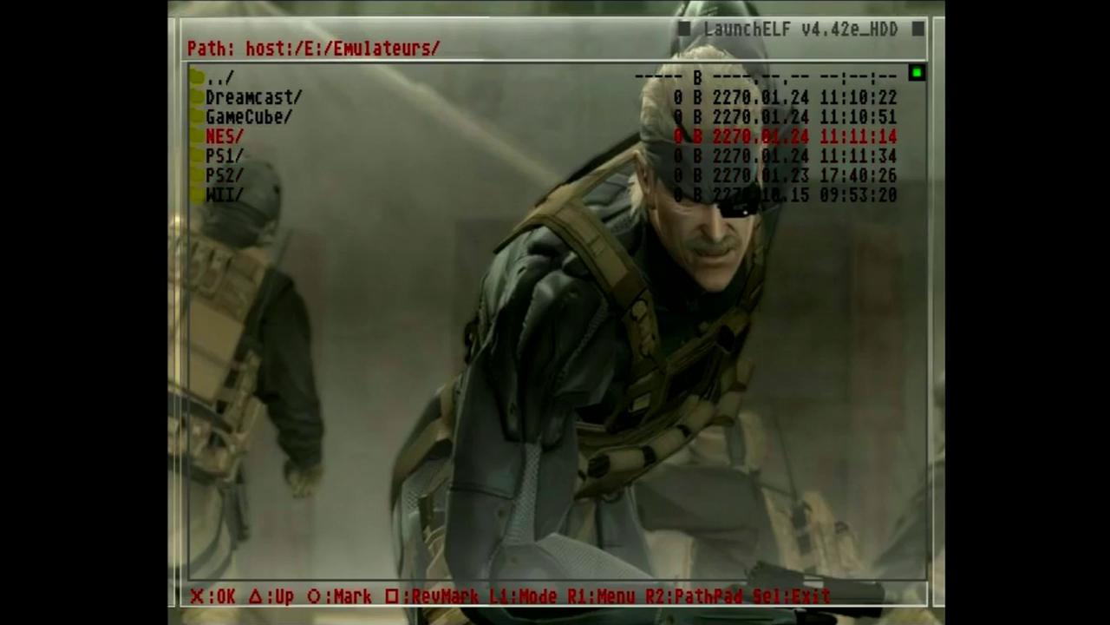
key("Up")
key("Up")
key("Up")
key("Return")
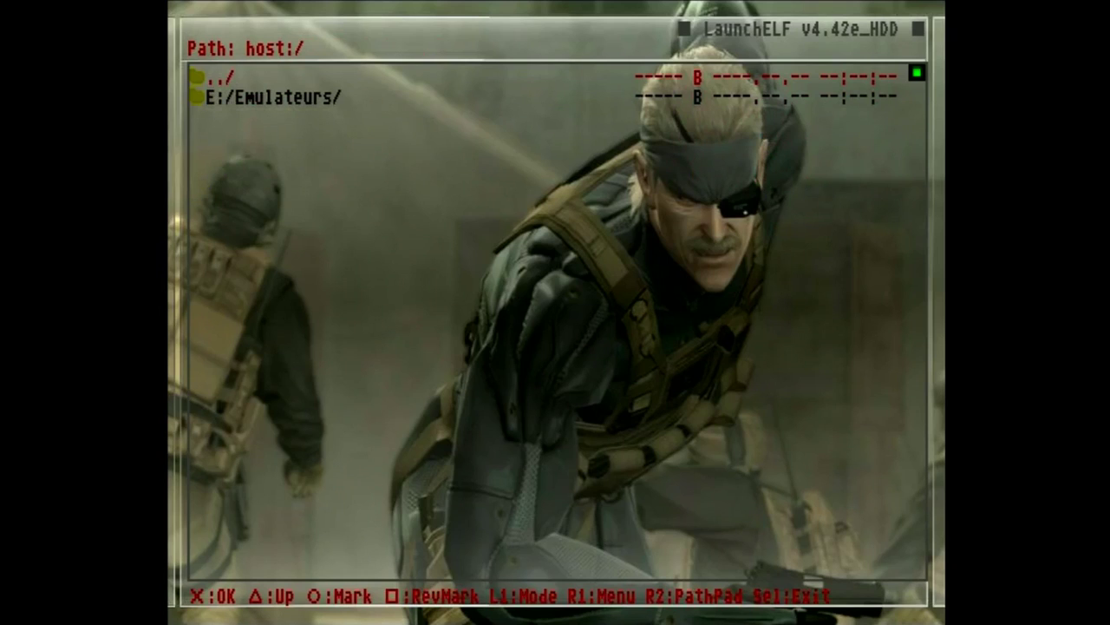
key("Return")
- Open the PS2's hard drive, hdd0:/, from the device list
key("Up")
key("Up")
key("Up")
key("Up")
key("Up")
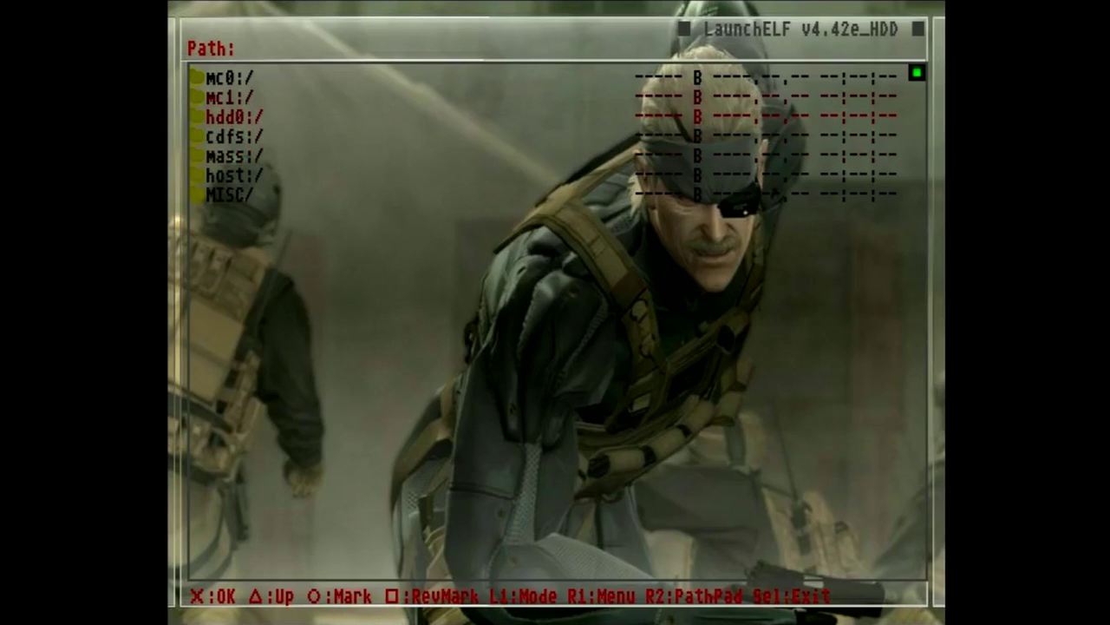
key("Down")
key("Down")
key("Down")
key("Up")
key("Return")
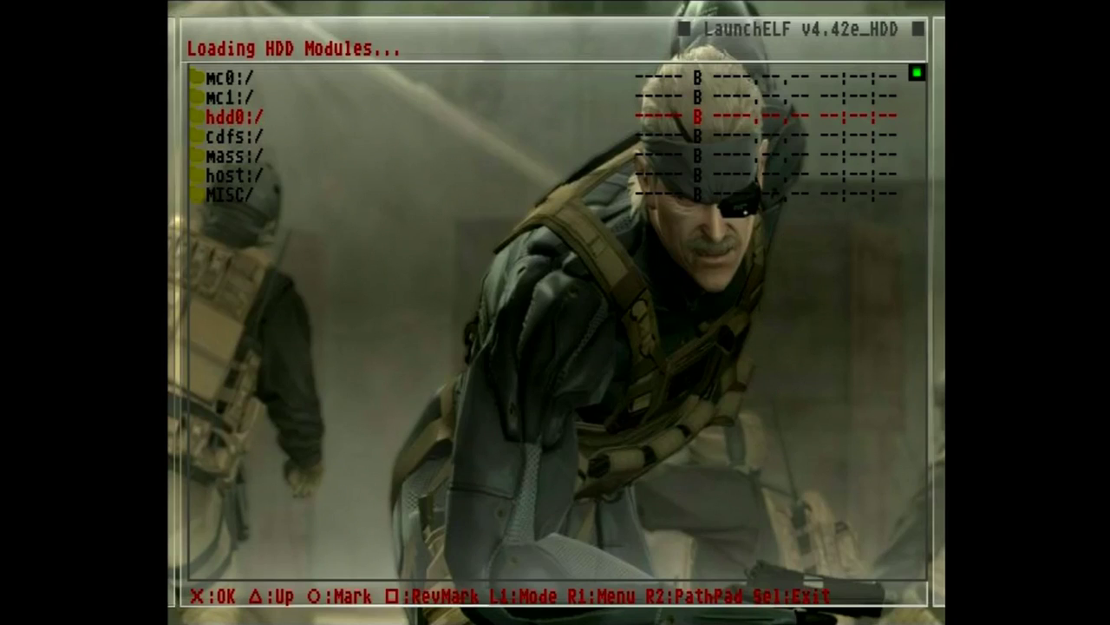
- Open the __common partition on hdd0:/
key("Down")
key("Down")
key("Down")
key("Down")
key("Down")
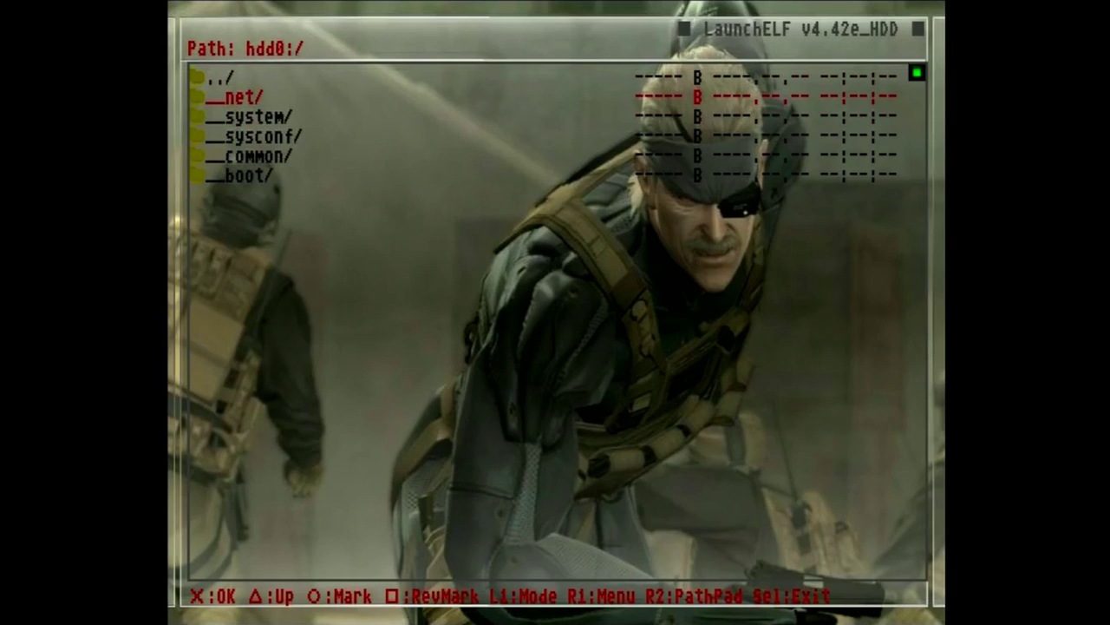
key("Up")
key("Up")
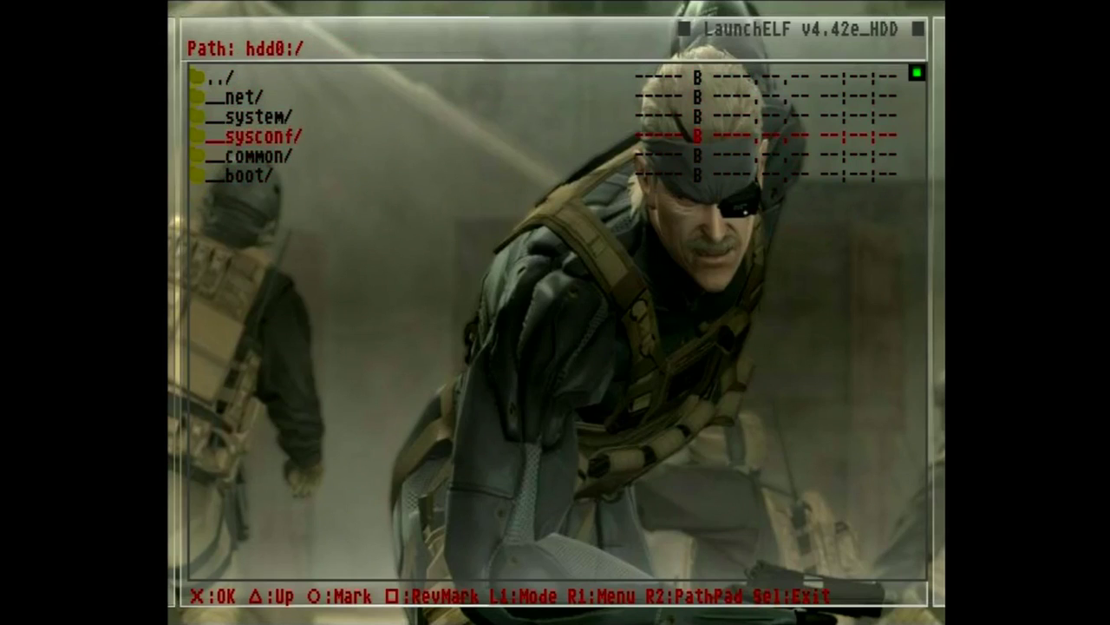
key("Down")
key("Return")
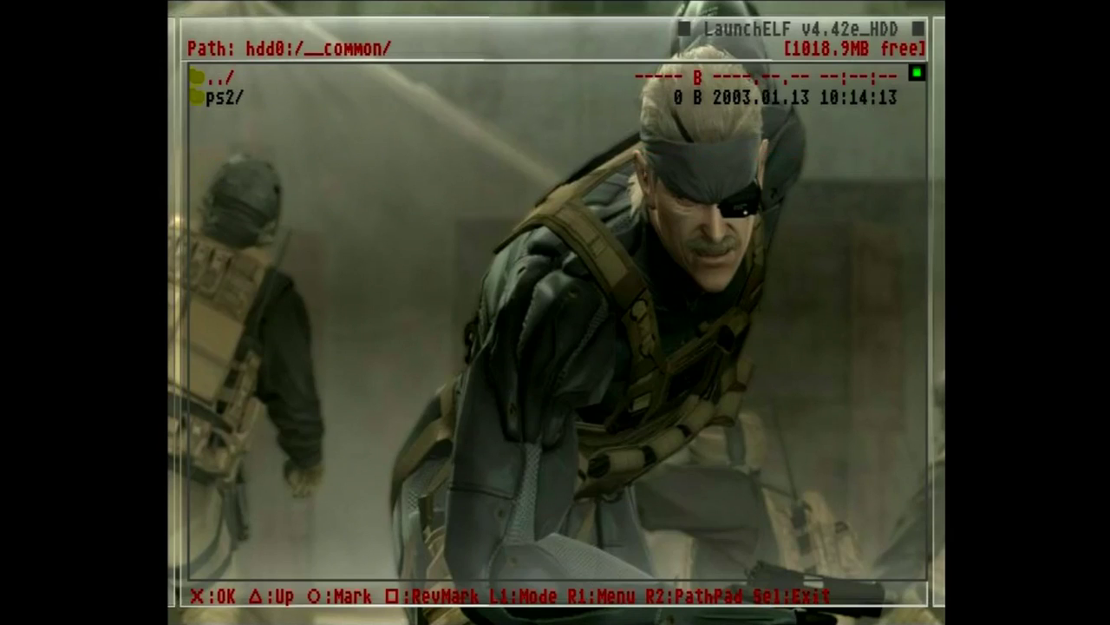
- Dismiss the file operations list without pasting and go back up from __common through hdd0:/ to the device list
key("e")
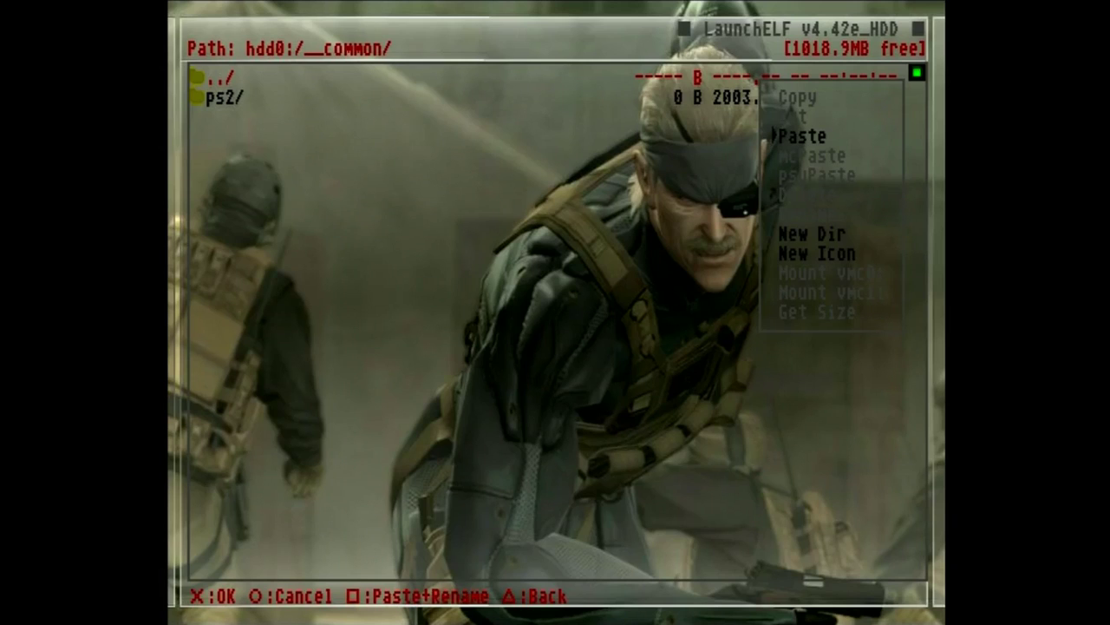
key("Escape")
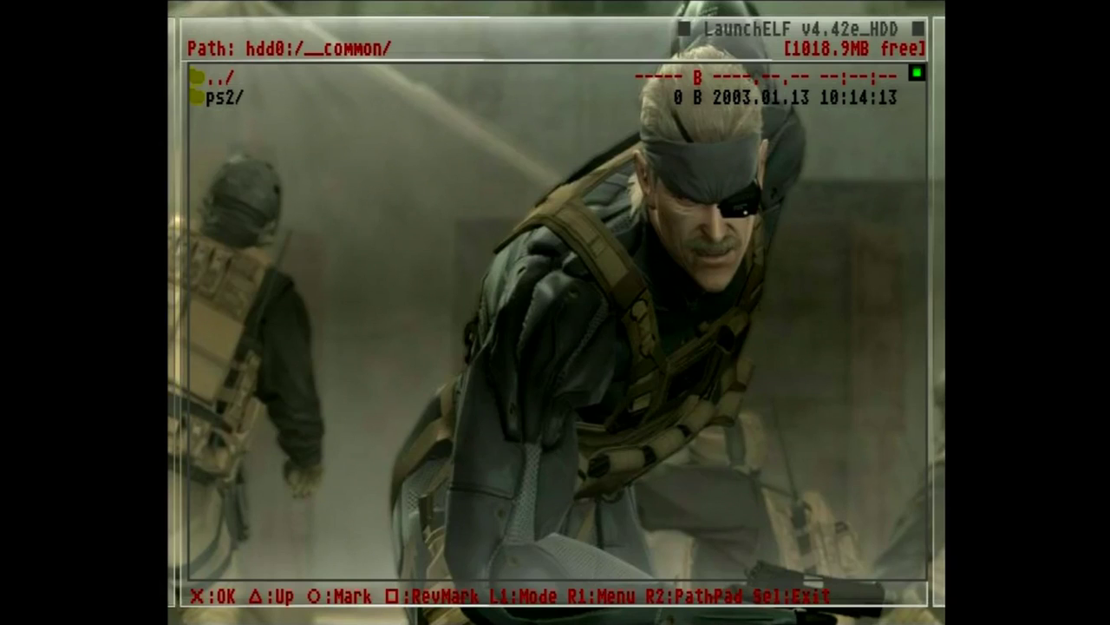
key("BackSpace")
key("Up")
key("Up")
key("Up")
key("Up")
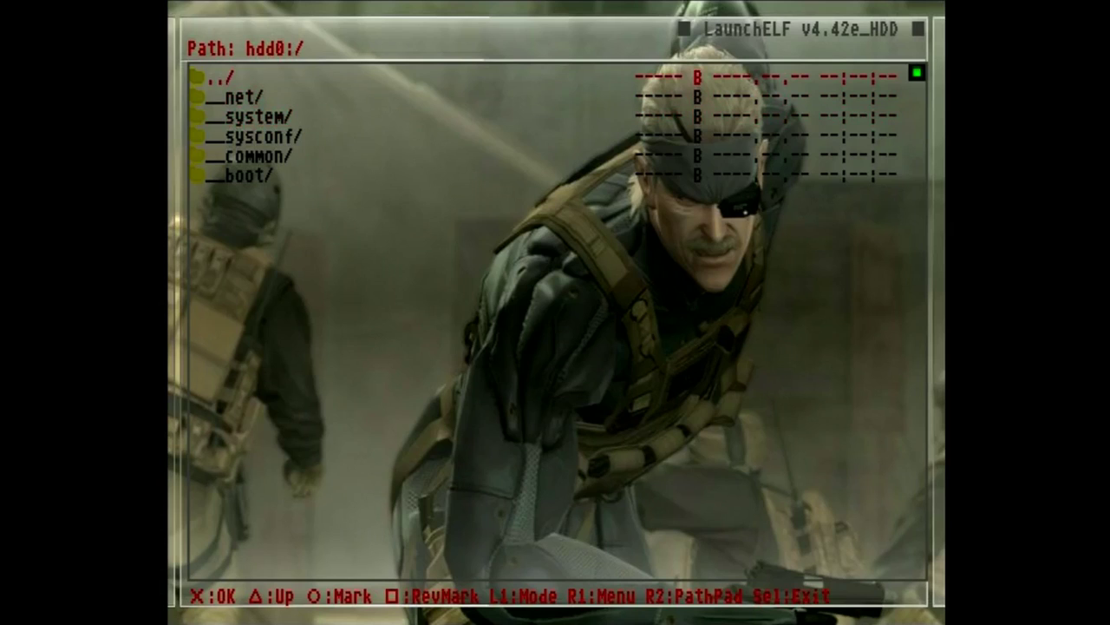
key("Return")
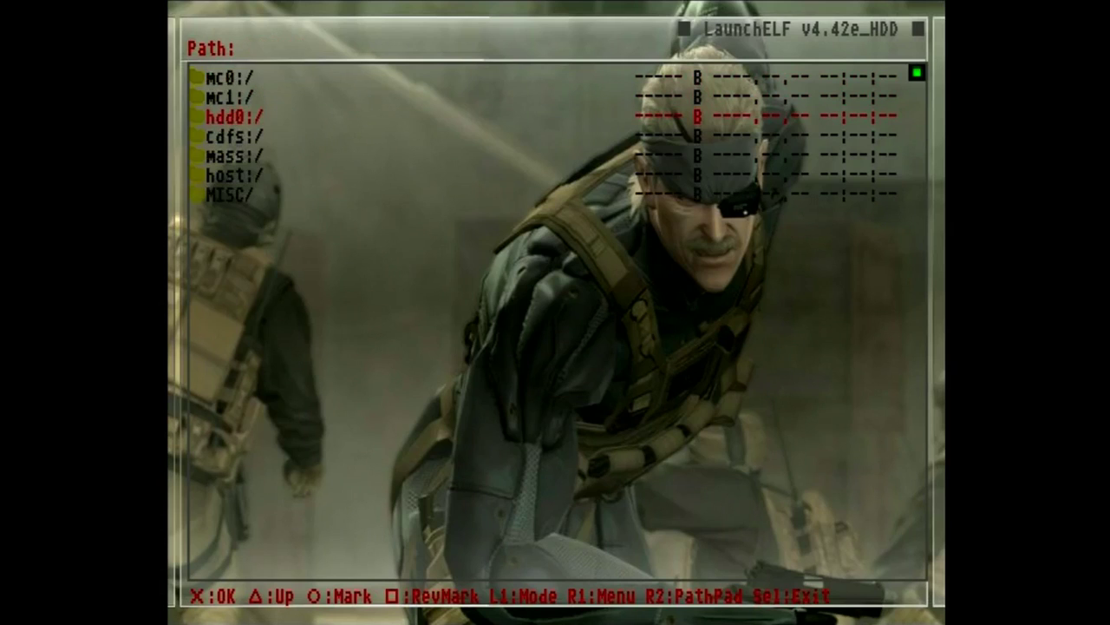
- Open the MISC/ folder from the device list
key("Down")
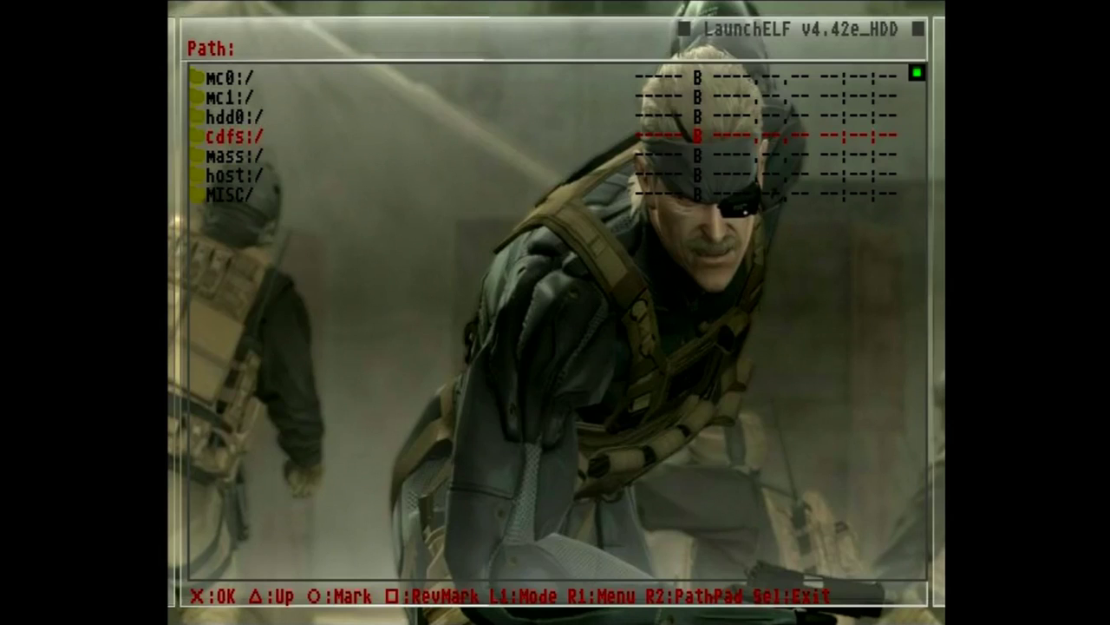
key("Up")
key("Up")
key("Up")
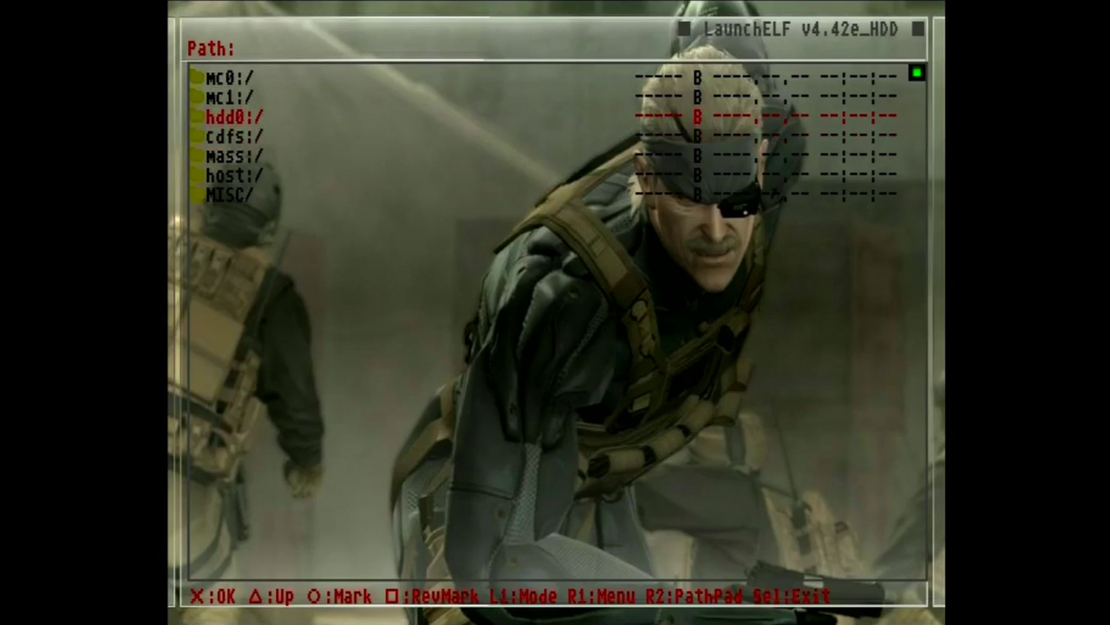
key("Down")
key("Down")
key("Down")
key("Down")
key("Down")
key("Down")
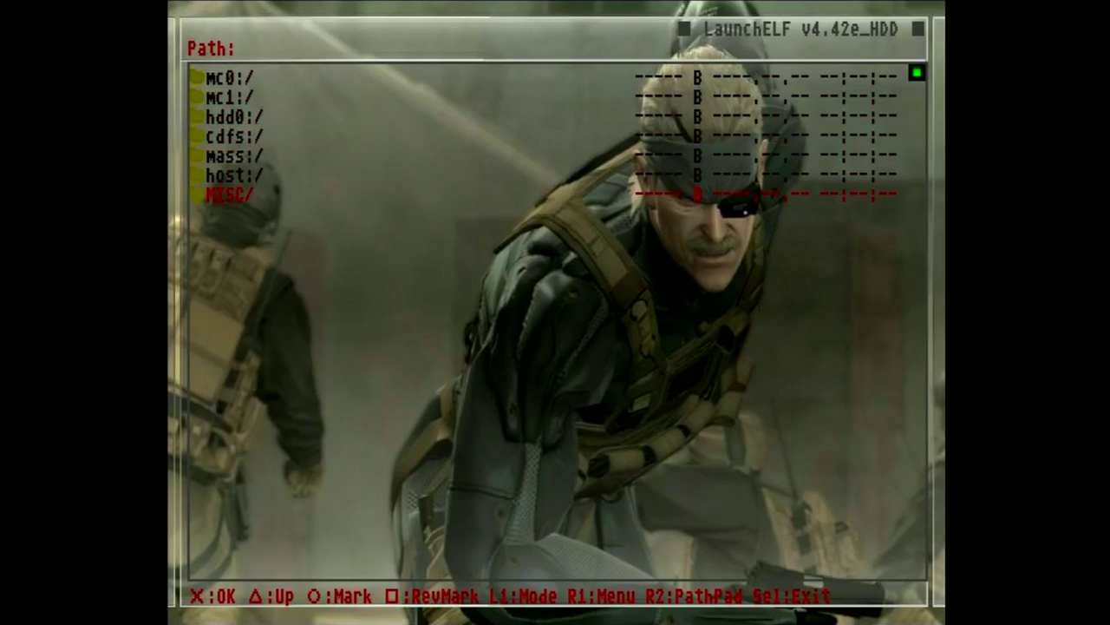
key("Return")
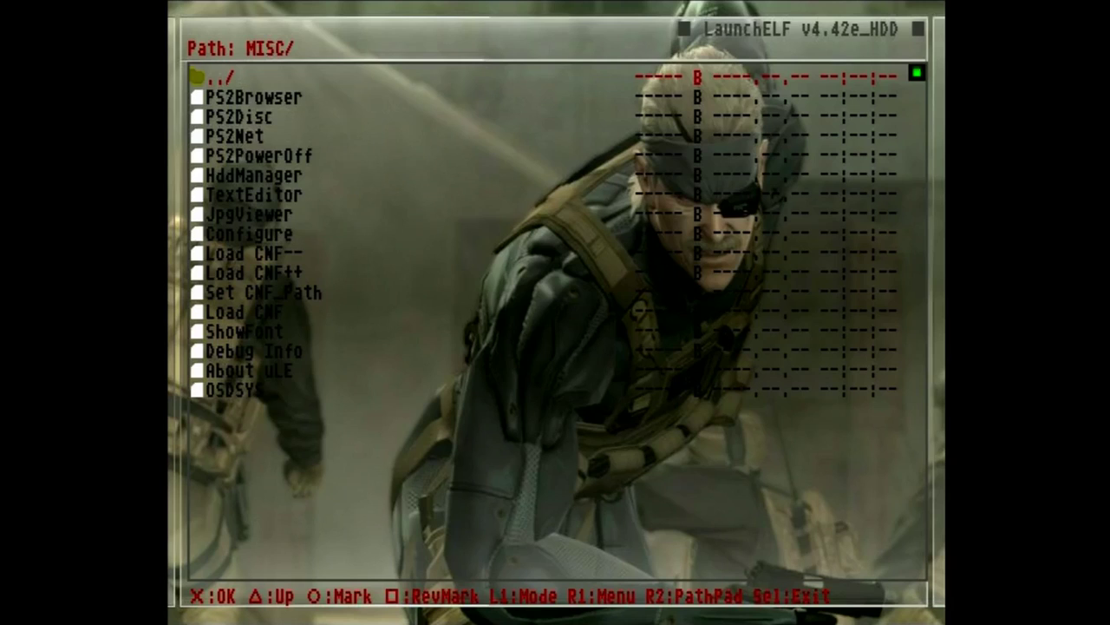
- Launch PS2Net from the MISC/ folder to start the PS2's FTP server
key("Down")
key("Down")
key("Down")
key("Down")
key("Down")
key("Up")
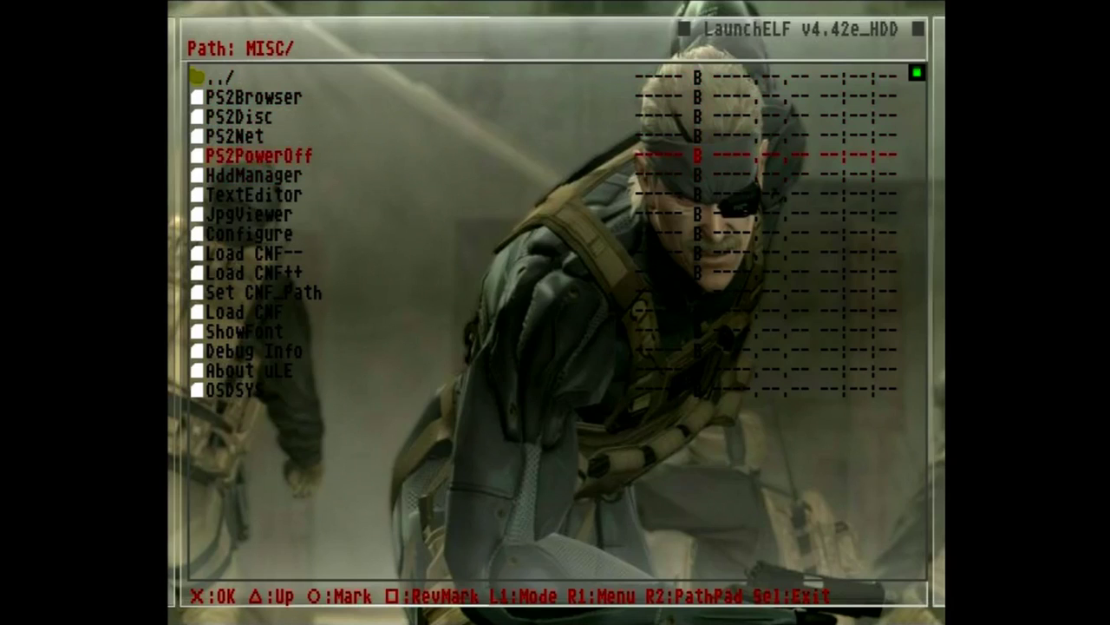
key("Up")
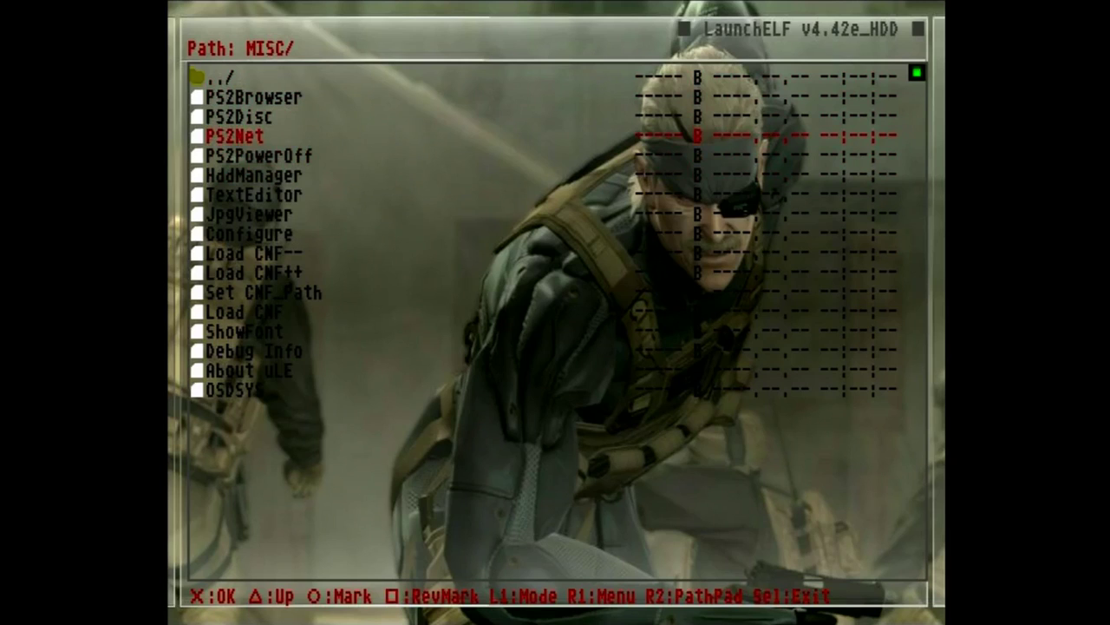
key("Return")
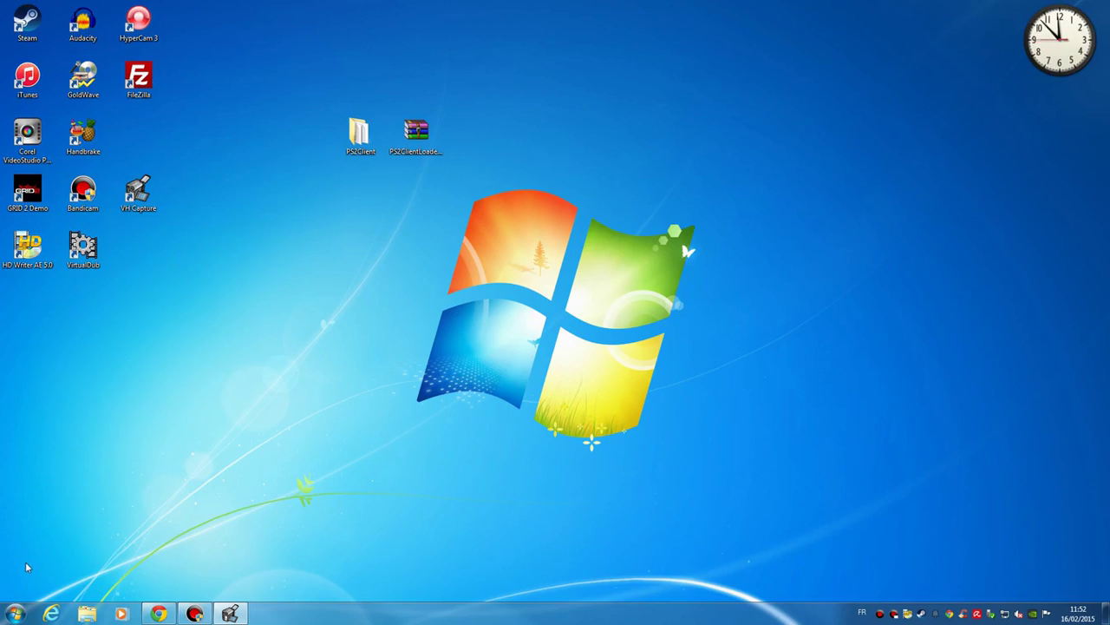
- On the PC, open a Windows Explorer window and connect to the PS2 at ftp://192.168.1.20
left_click(16, 613)
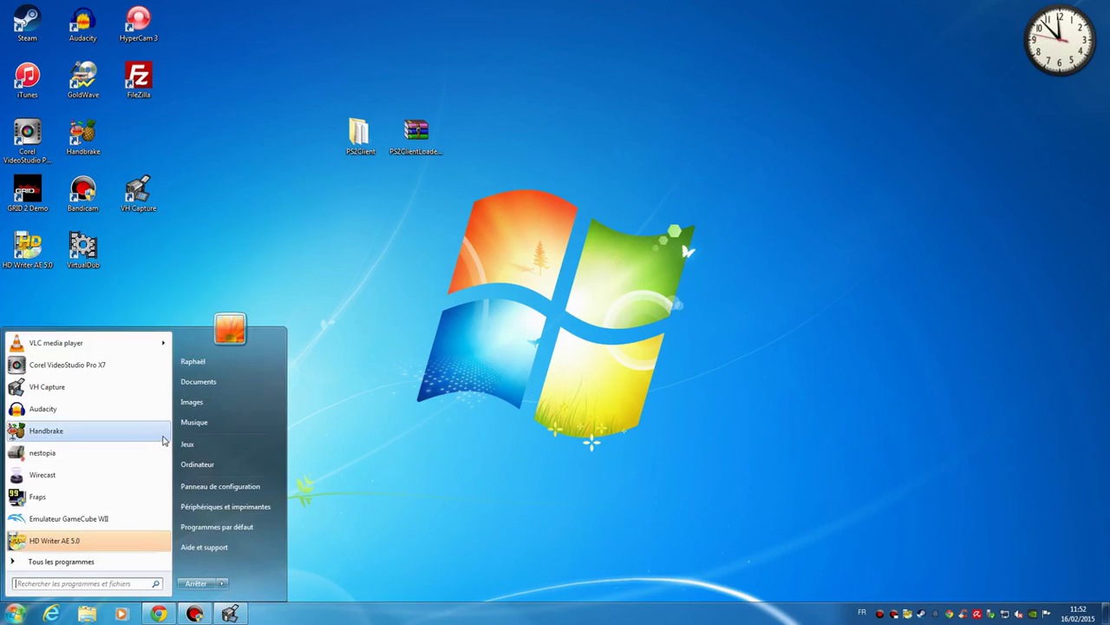
left_click(197, 465)
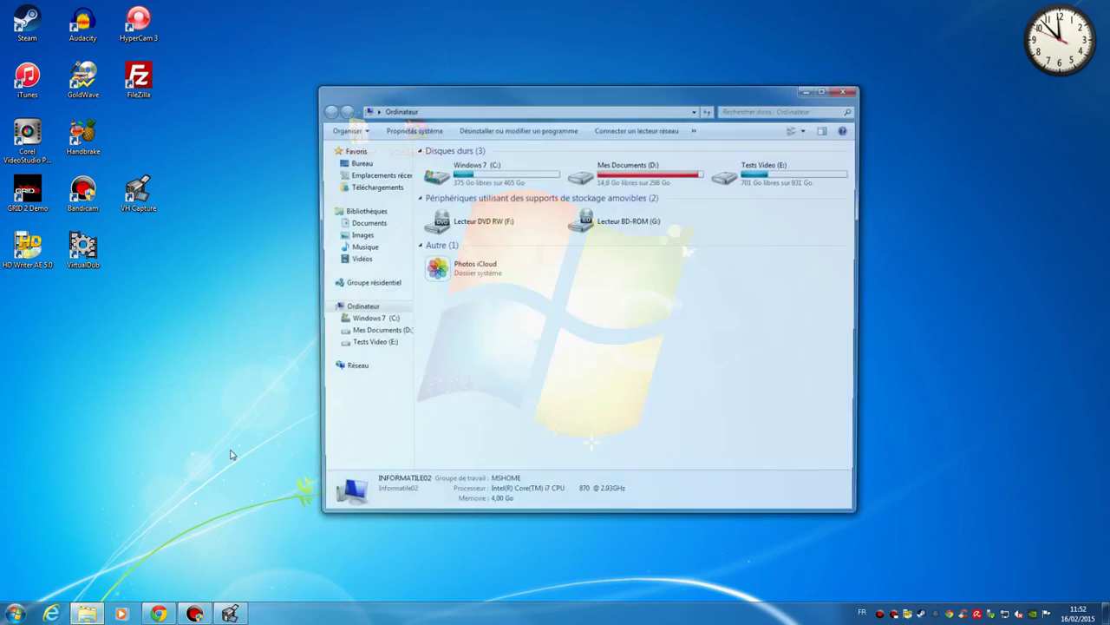
left_click(492, 112)
type("ft")
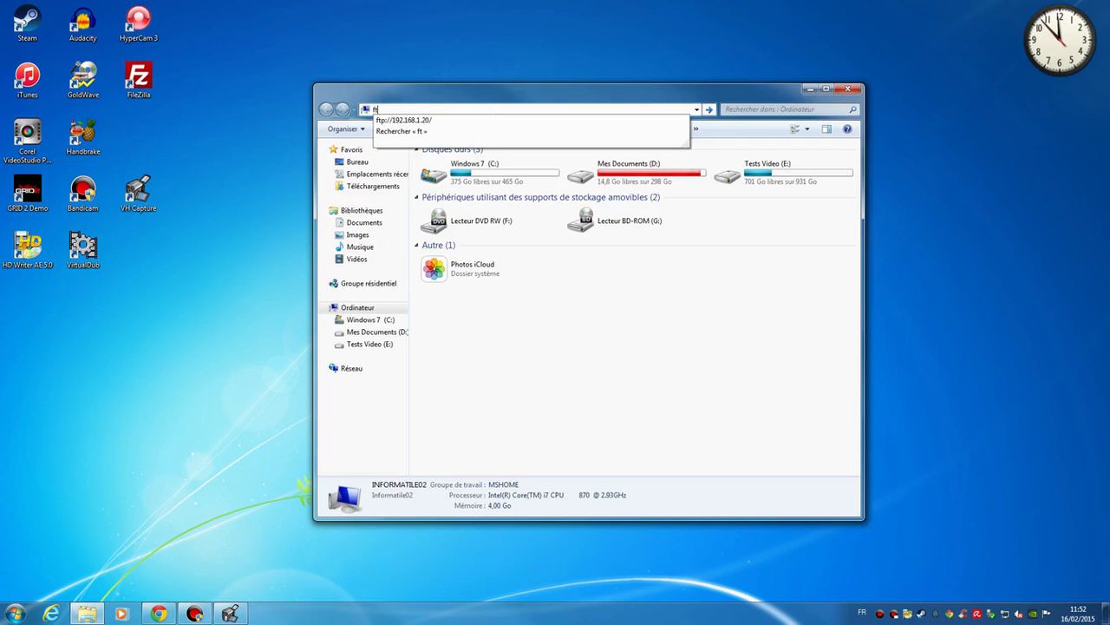
type("p:/")
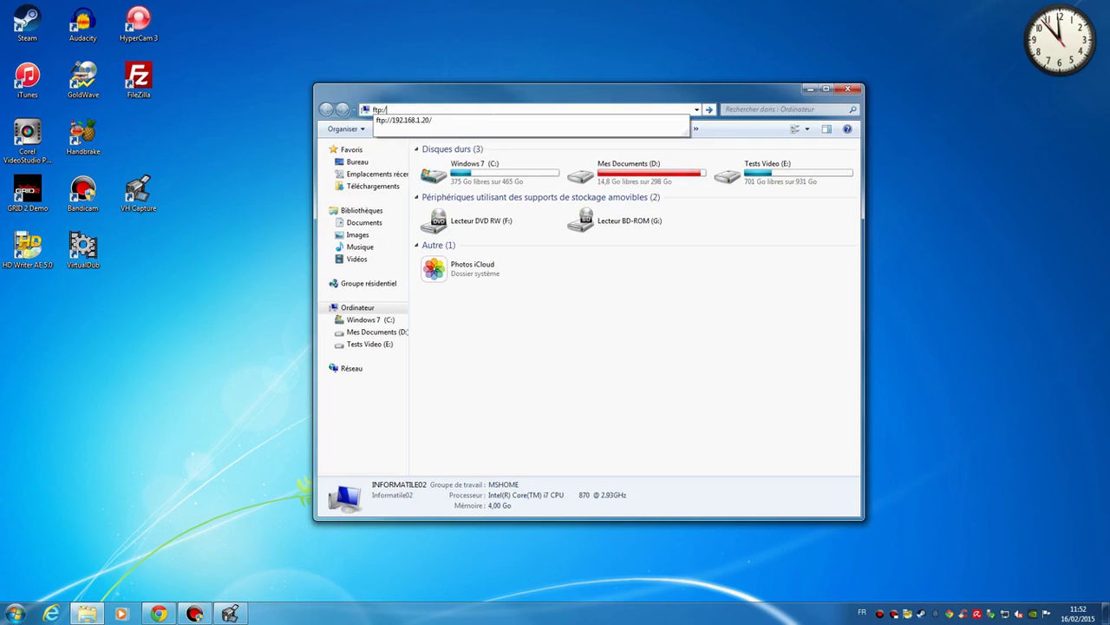
type("/192.168.1.20")
key("Return")
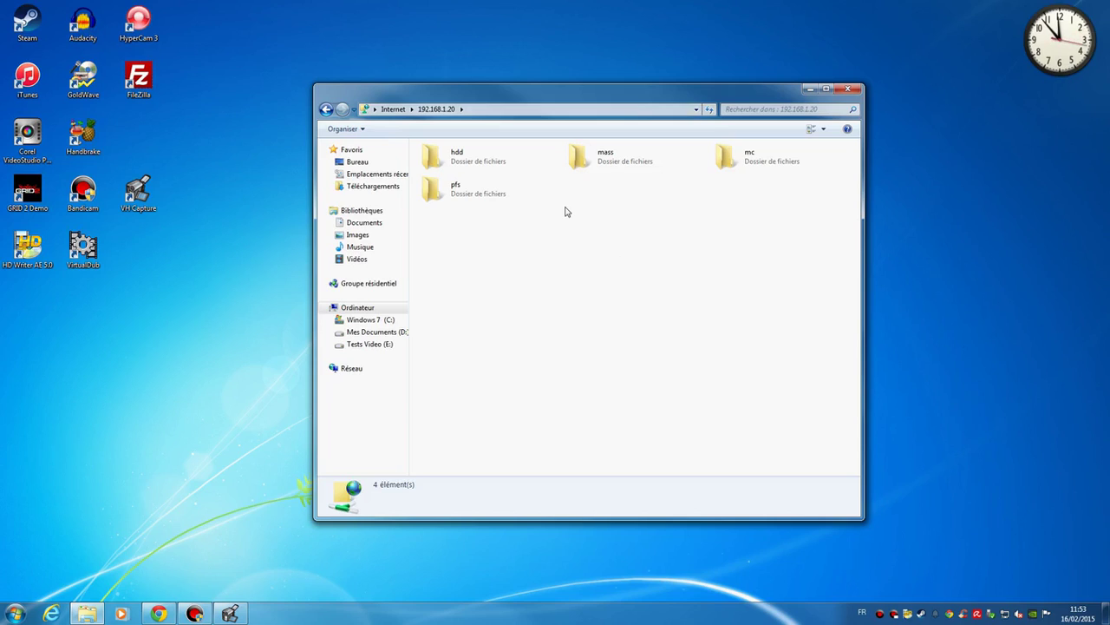
- Browse the PS2's FTP folders through hdd and 0 to the __common partition and select its ps2 folder
double_click(498, 166)
double_click(498, 167)
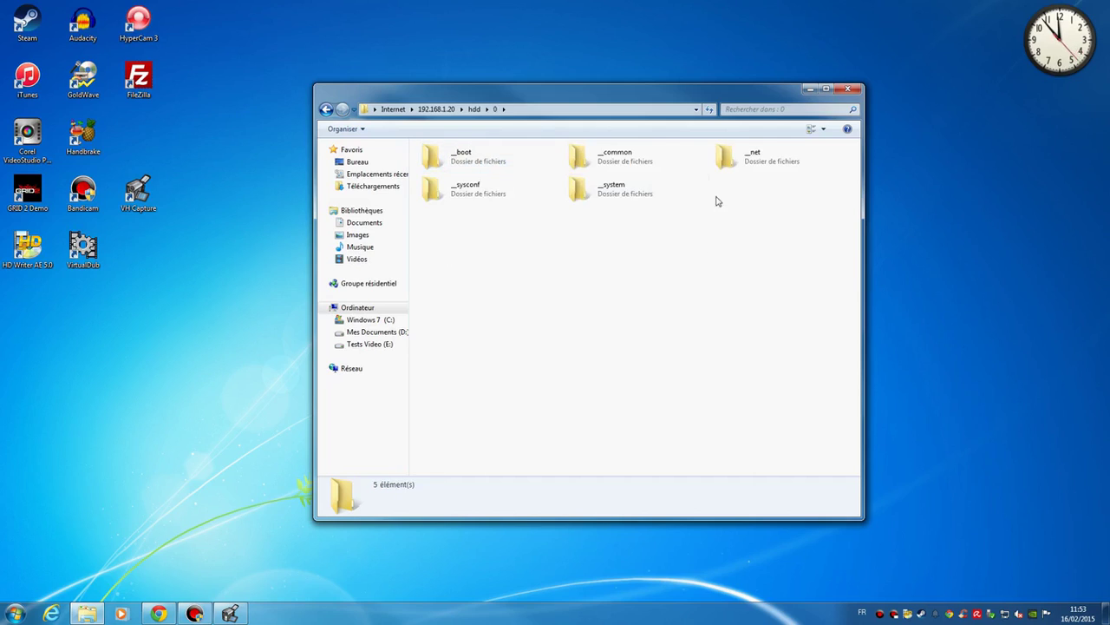
double_click(627, 156)
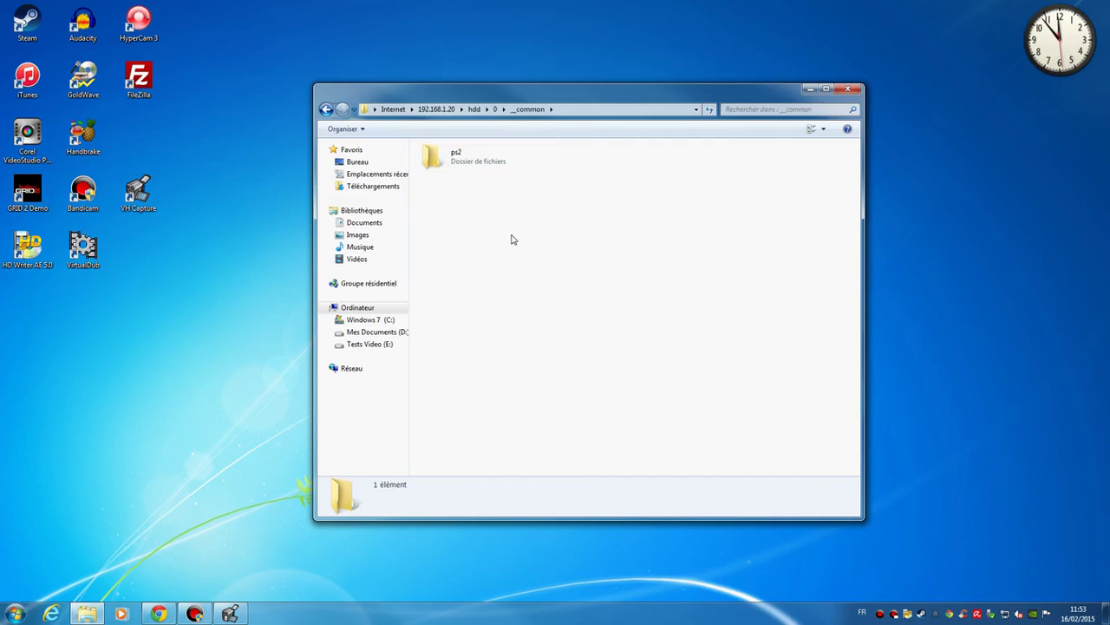
left_click(448, 159)
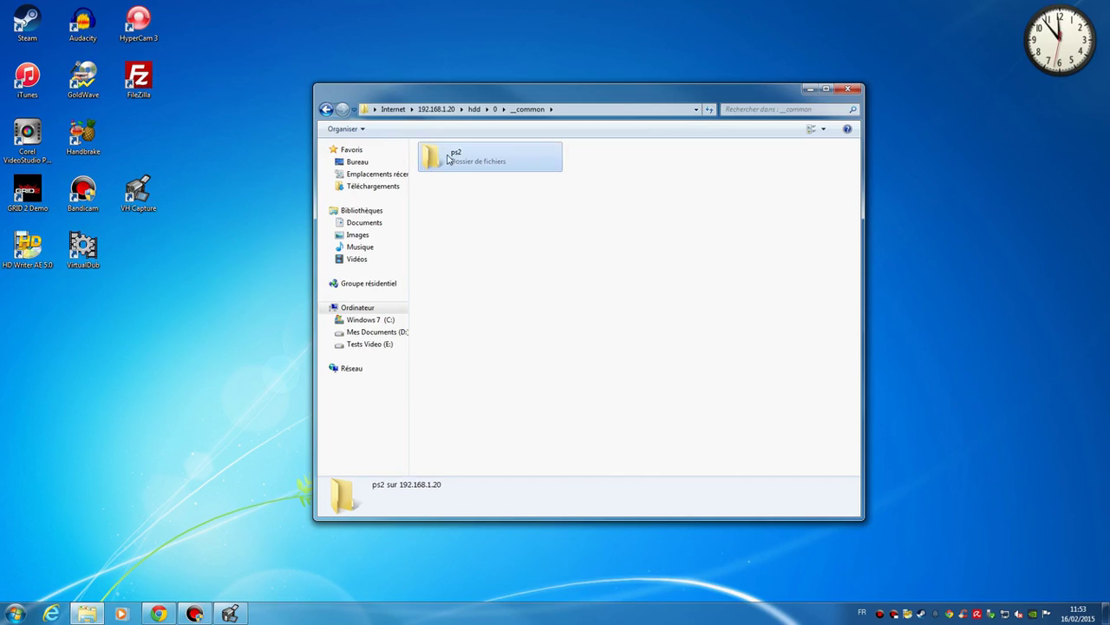
- Create a new folder named "essai ps2" in the __common partition
right_click(459, 245)
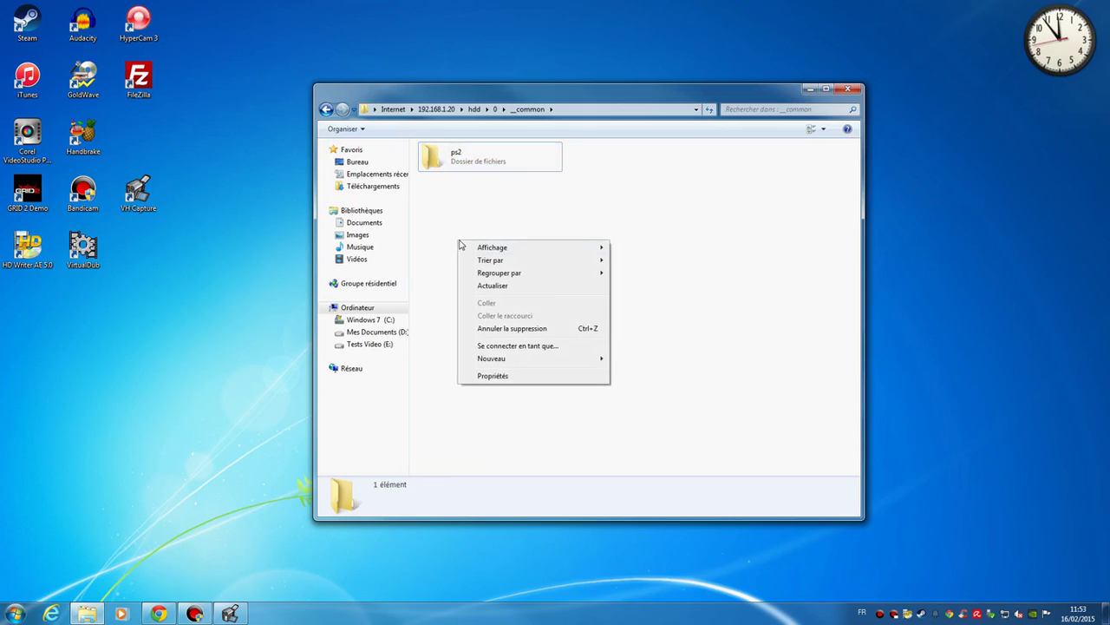
mouse_move(561, 359)
left_click(635, 358)
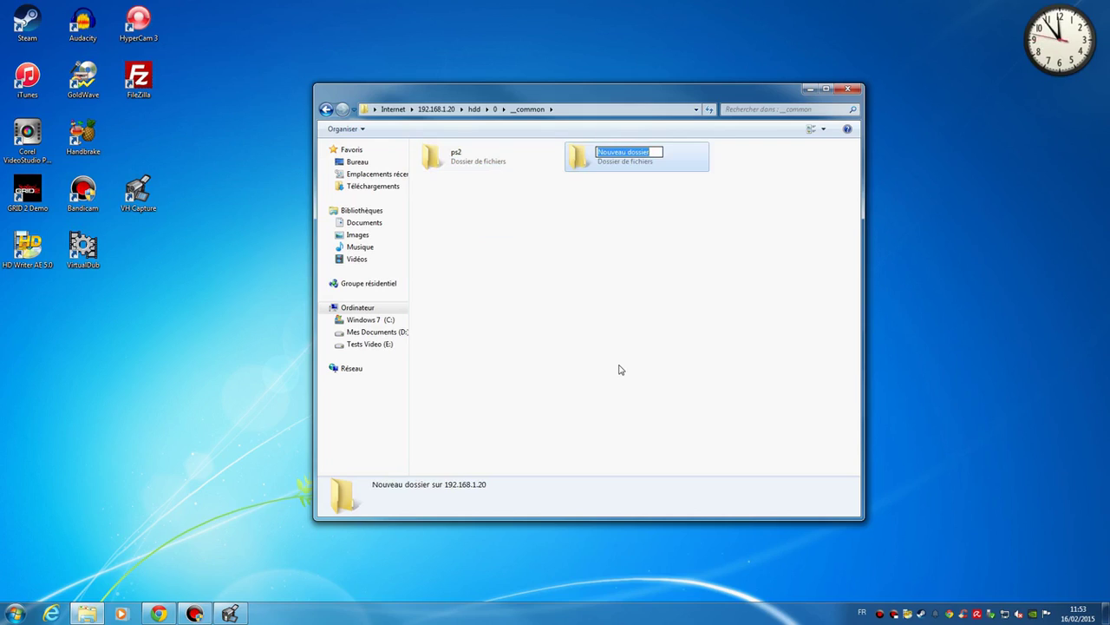
type("essai")
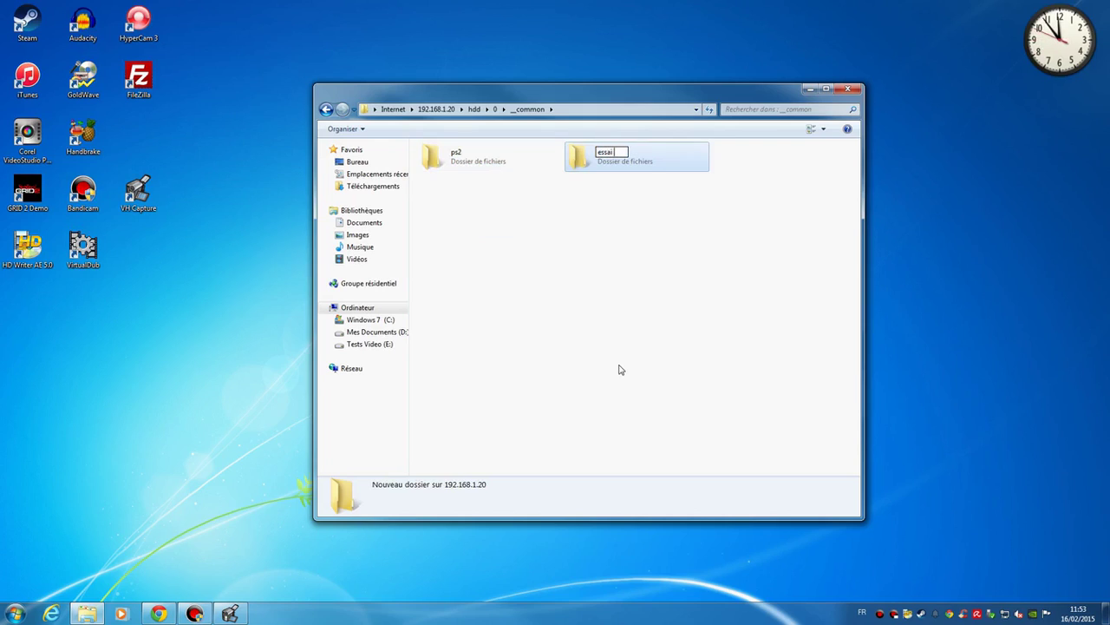
type(" ps2")
key("Return")
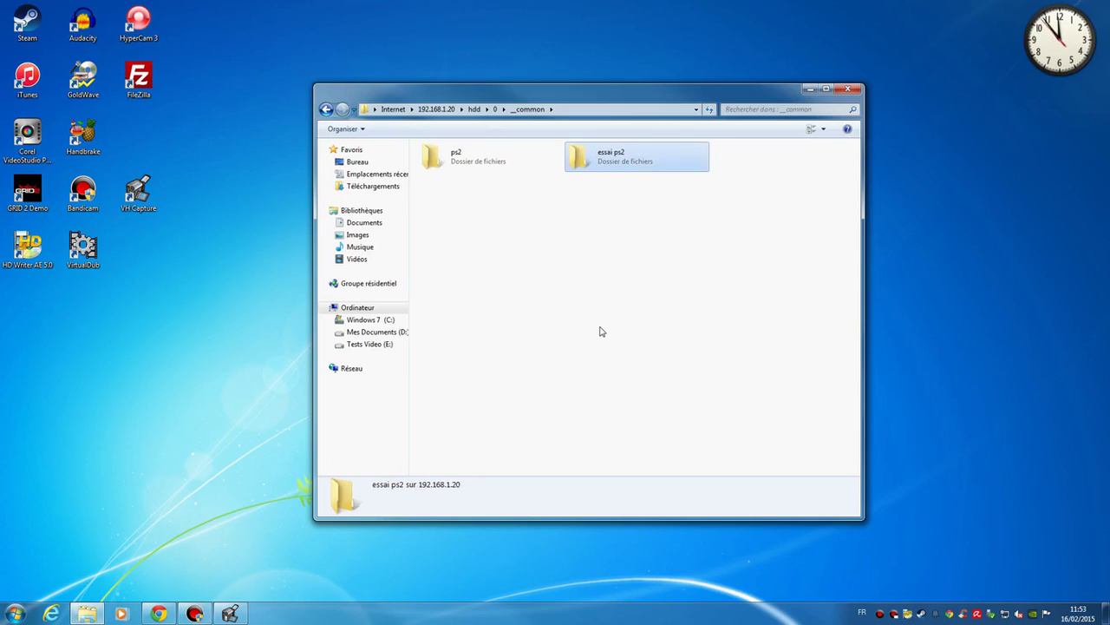
left_click(635, 337)
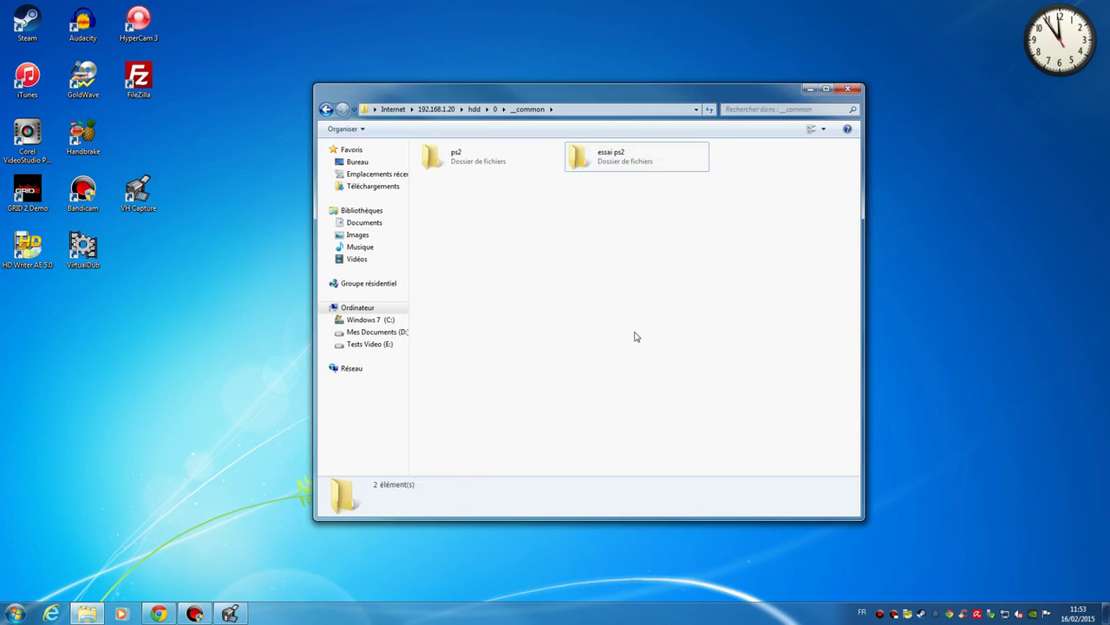
- Open the essai ps2 folder, and show the Images folder of the Tests Video (E:) drive in a second window beside it
double_click(625, 162)
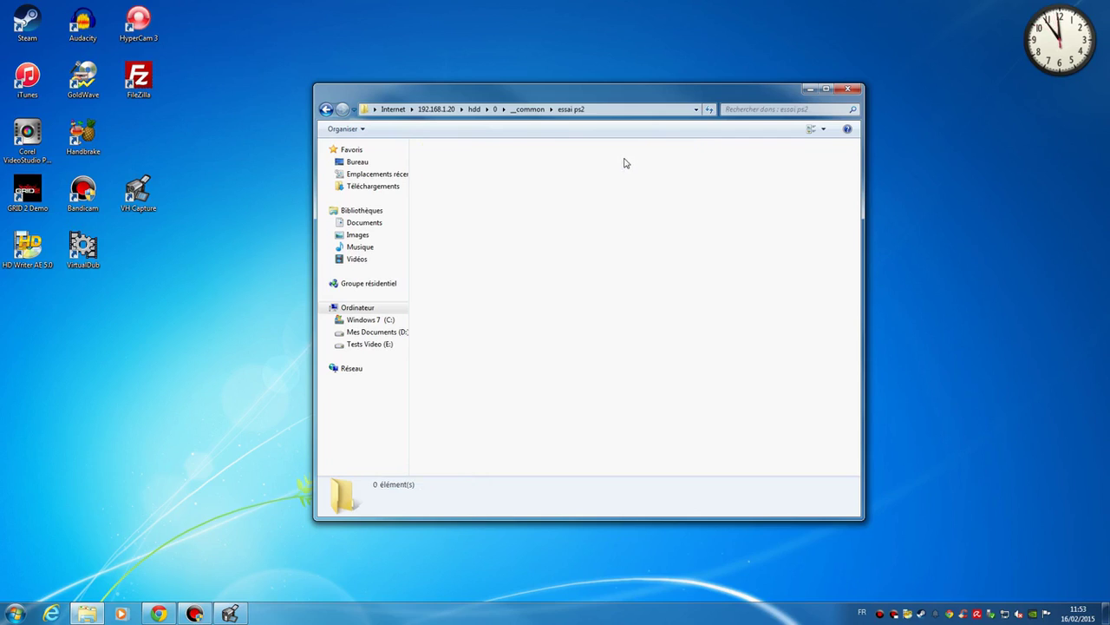
left_click(16, 614)
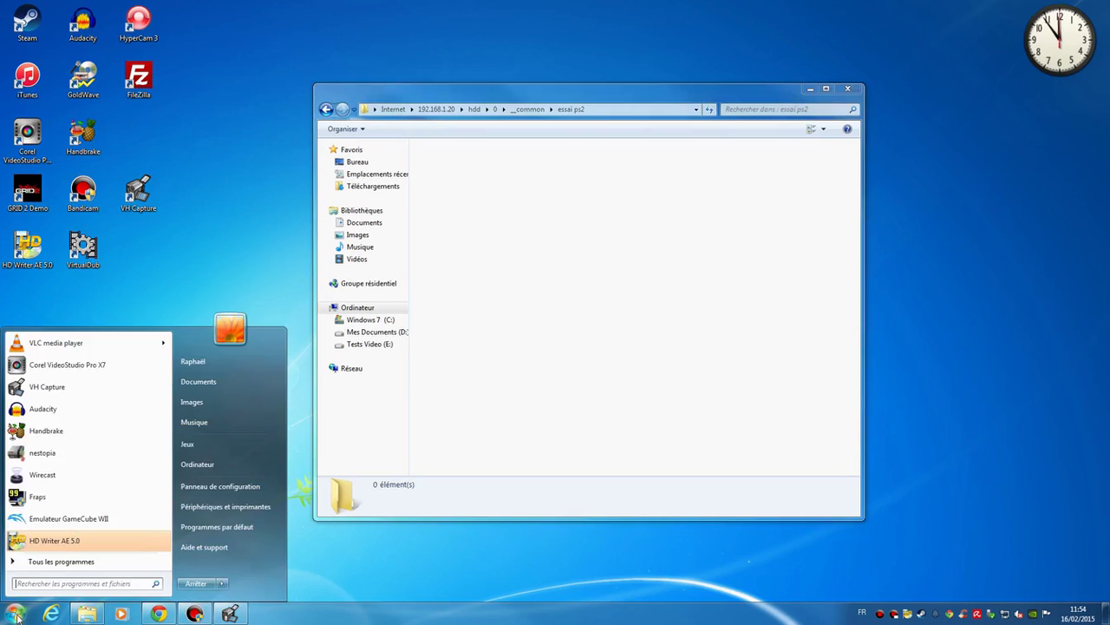
left_click(198, 464)
double_click(763, 205)
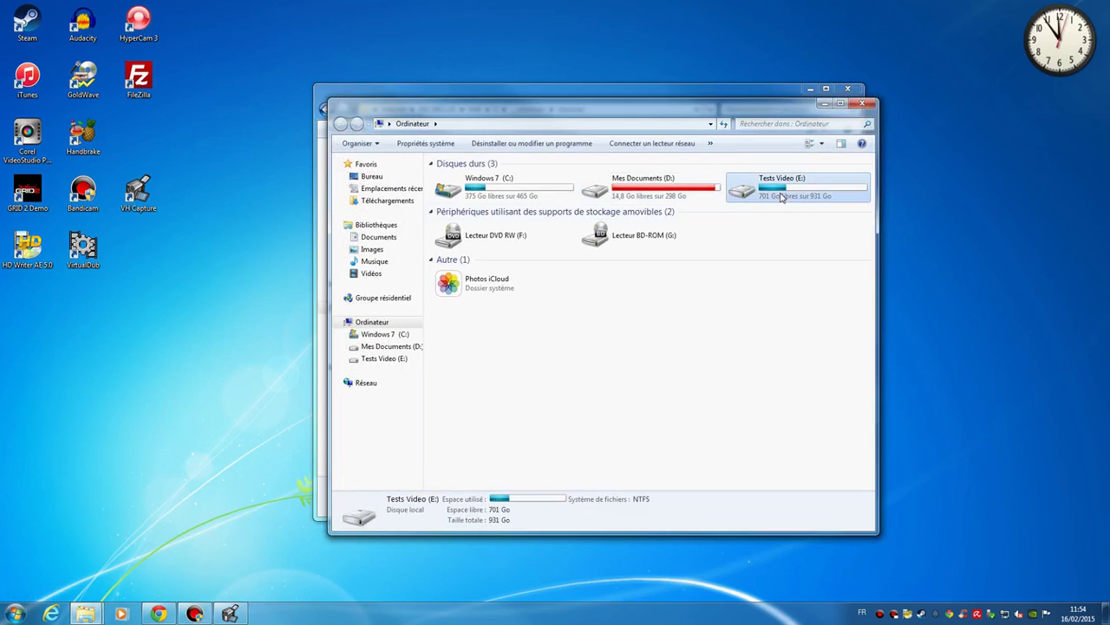
left_click_drag(577, 121, 855, 118)
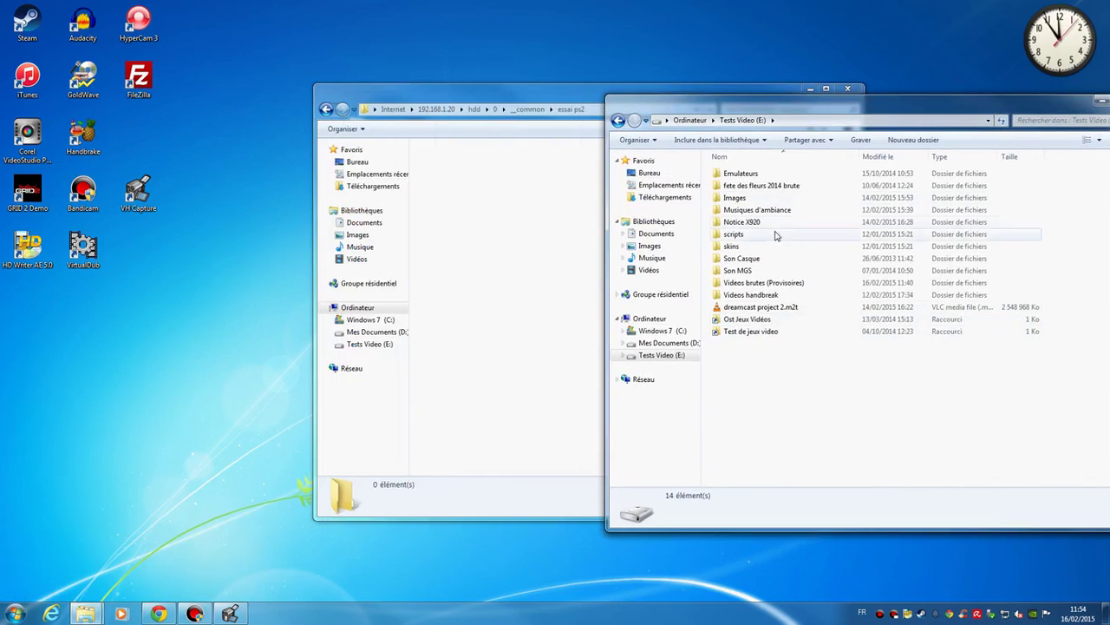
double_click(737, 199)
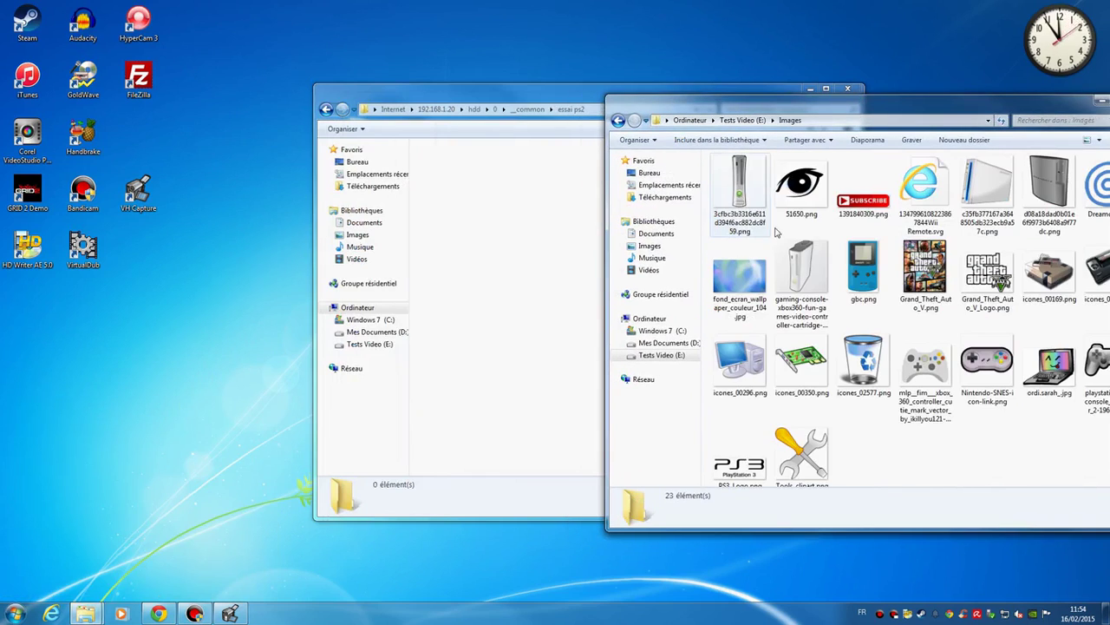
- Copy the laptop JPG picture from Images into the PS2's essai ps2 folder and check the transferred file there
left_click_drag(1069, 356, 507, 314)
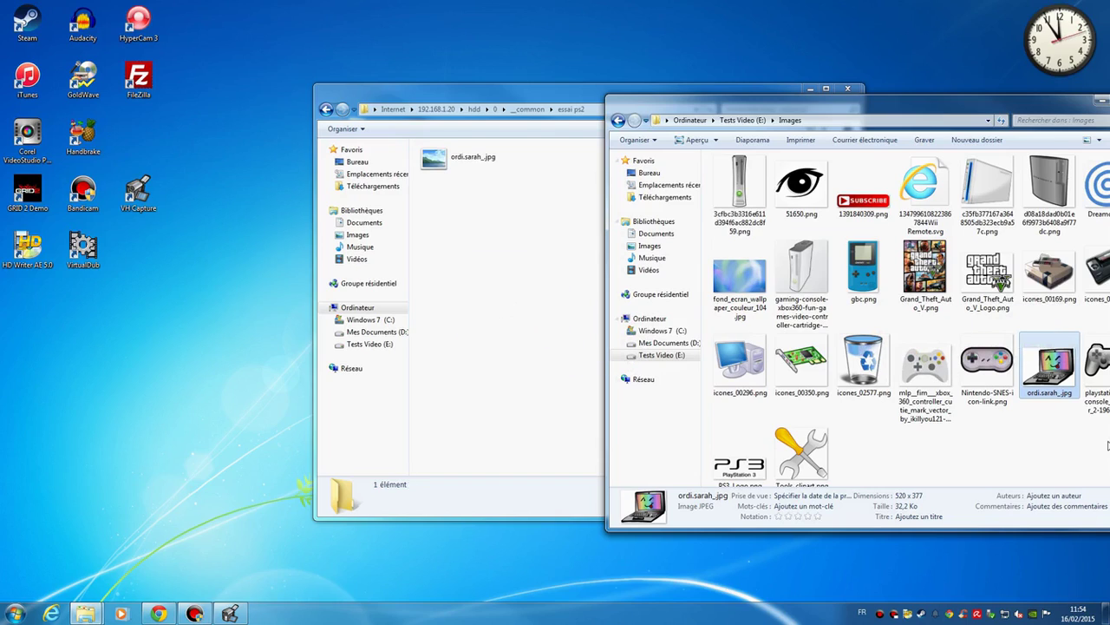
left_click(519, 327)
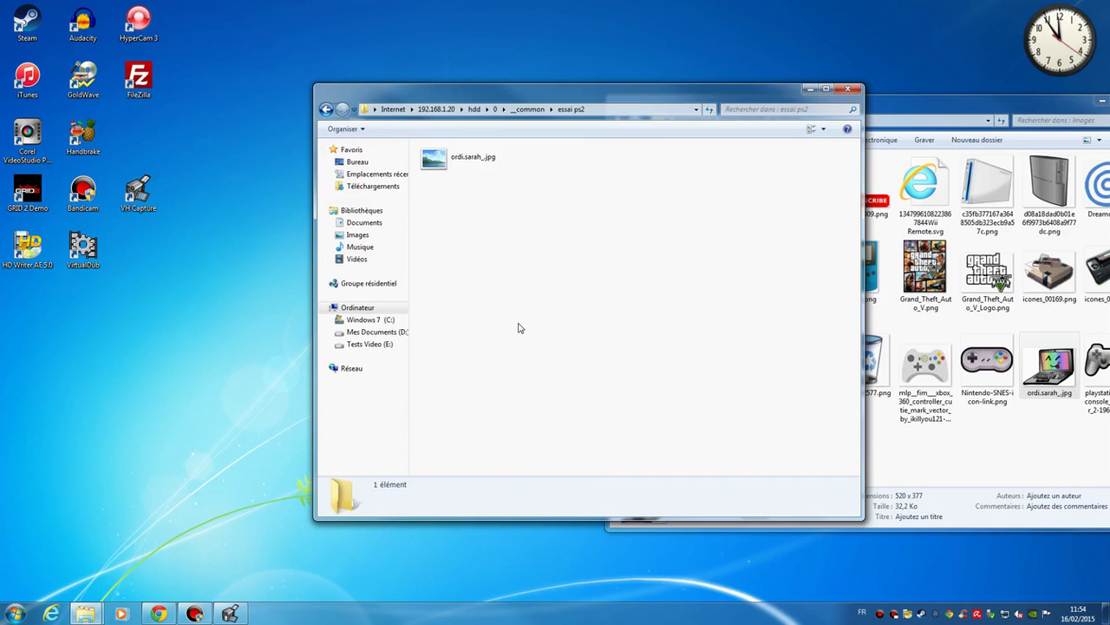
left_click(464, 158)
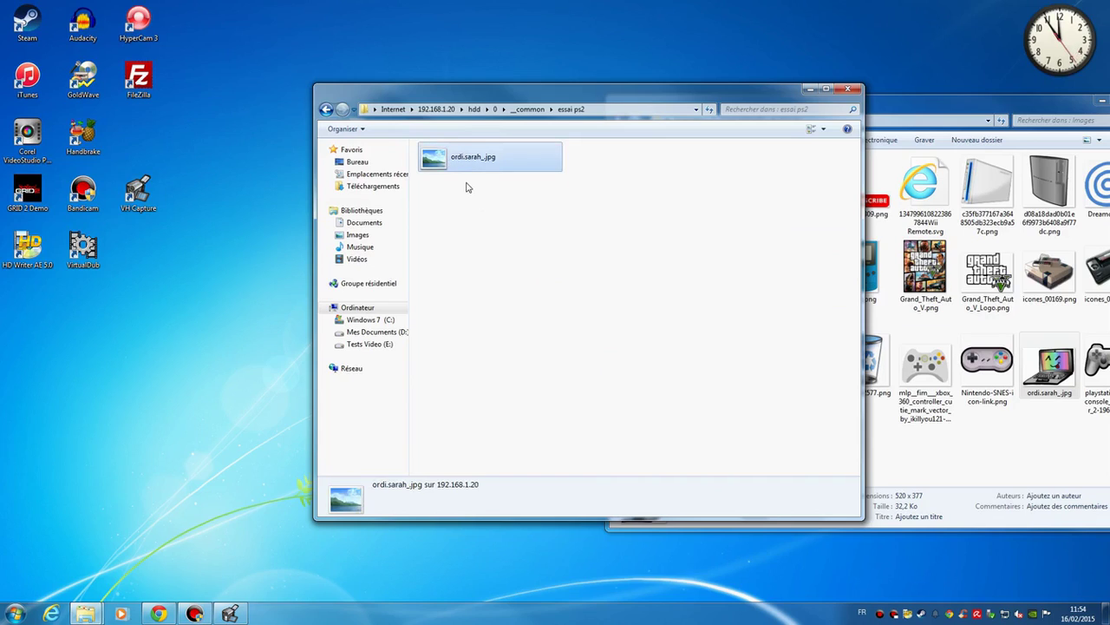
left_click(473, 267)
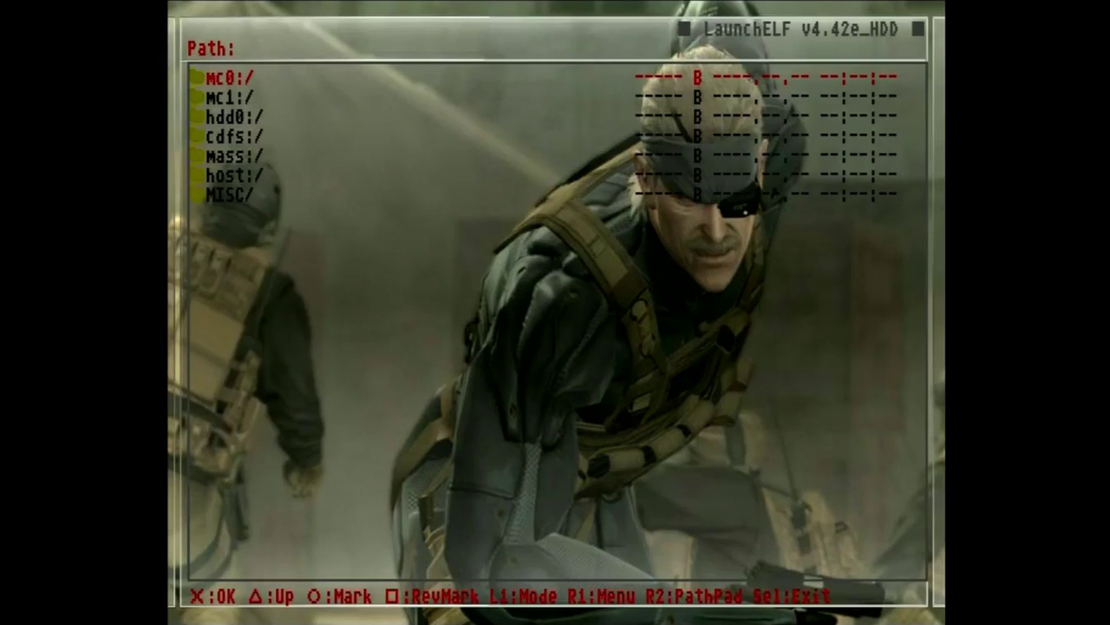
- Switch to uLaunchELF on the PS2 and open the MISC folder from its device list
key("Down")
key("Down")
key("Down")
key("Down")
key("Down")
key("Down")
key("Up")
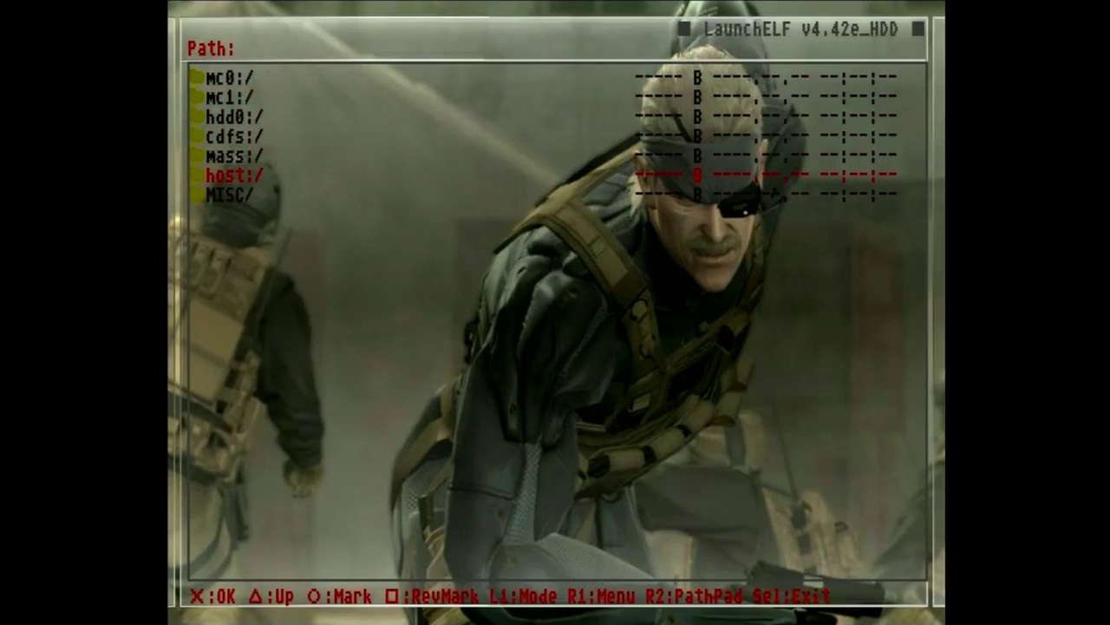
key("Down")
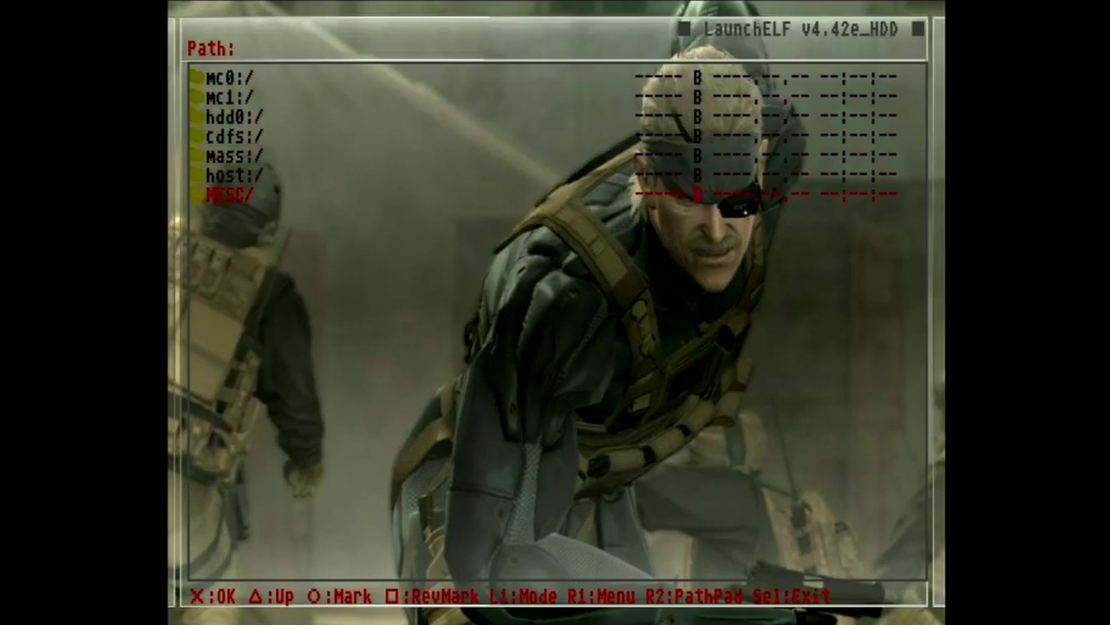
key("Return")
- Launch JpgViewer from the MISC folder
key("Down")
key("Down")
key("Down")
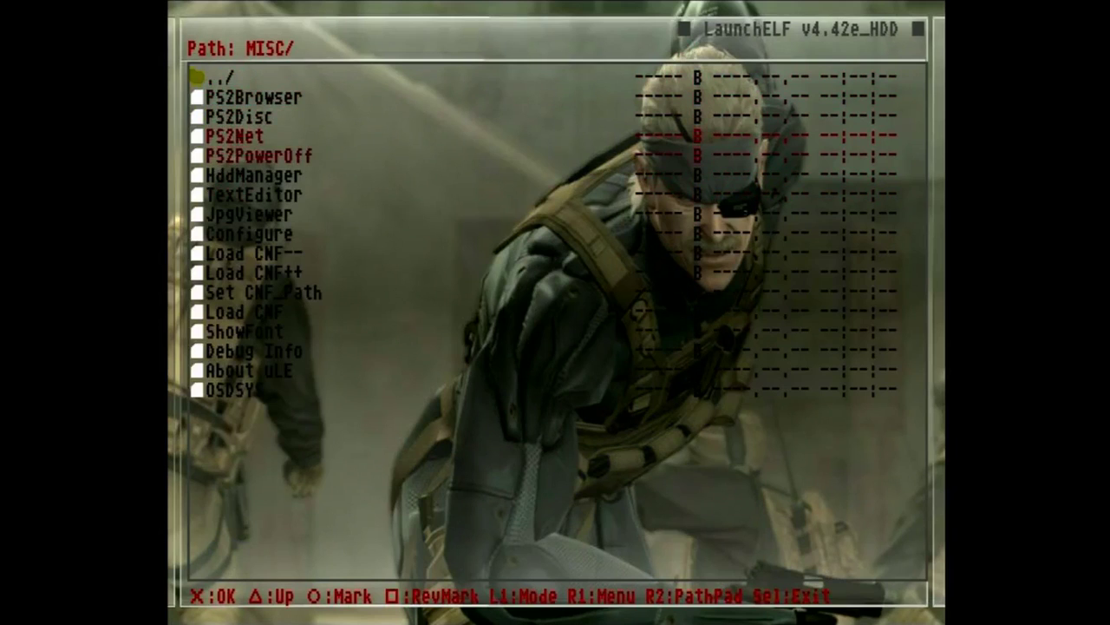
key("Down")
key("Down")
key("Down")
key("Down")
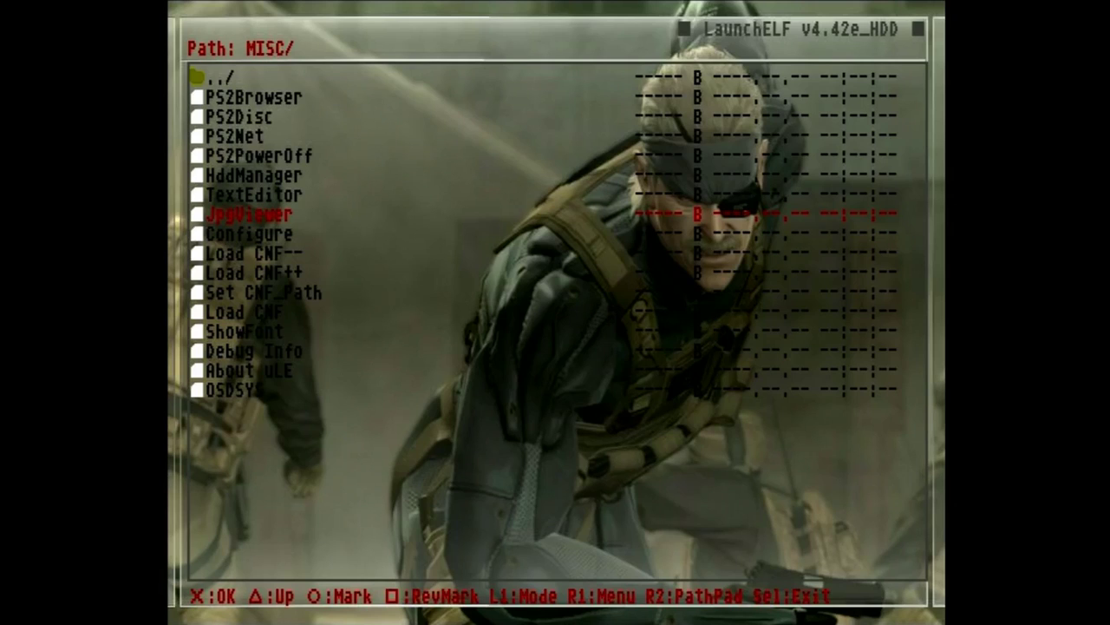
key("Return")
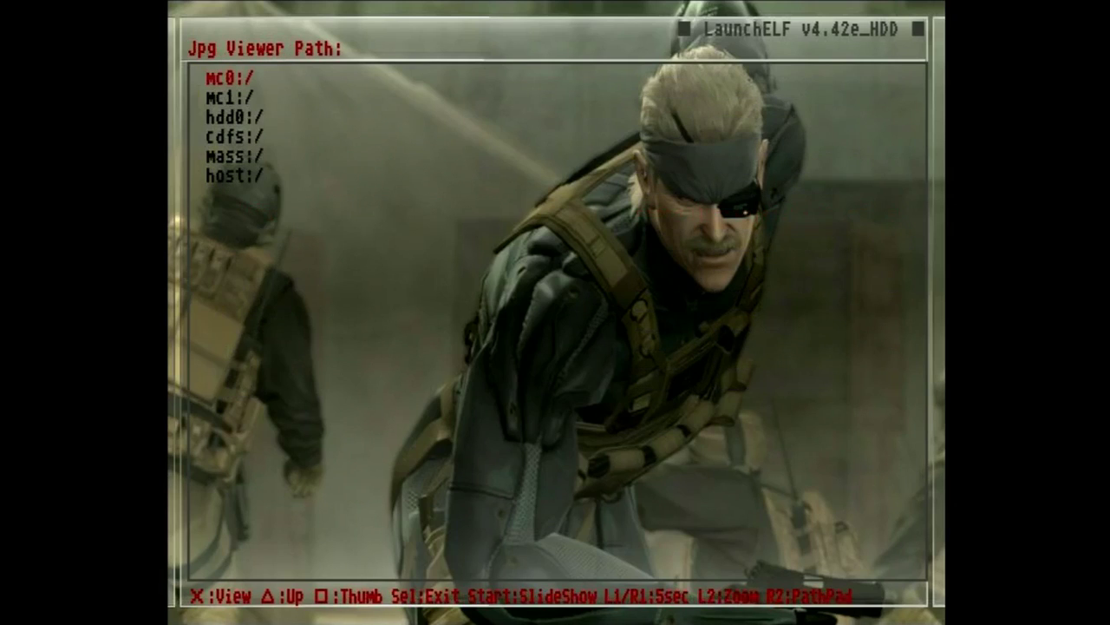
- Browse the PS2's hard drive hdd0:/ in the Jpg Viewer and open the __common partition
key("Down")
key("Down")
key("Return")
key("Down")
key("Down")
key("Down")
key("Down")
key("Return")
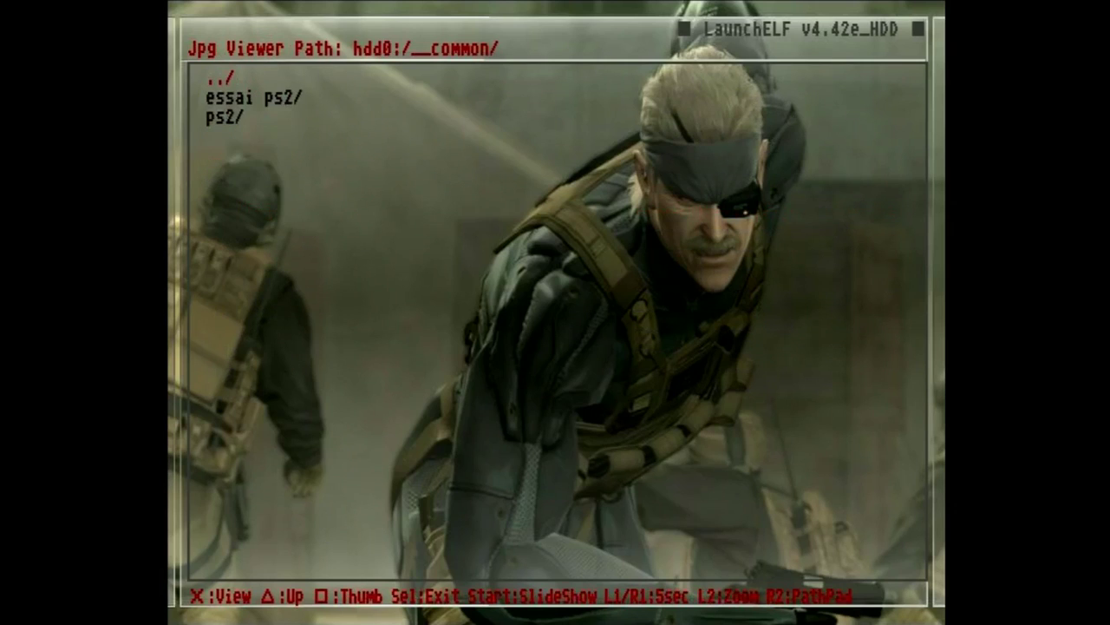
- Open the essai ps2 folder and display the transferred laptop JPG picture
key("Down")
key("Return")
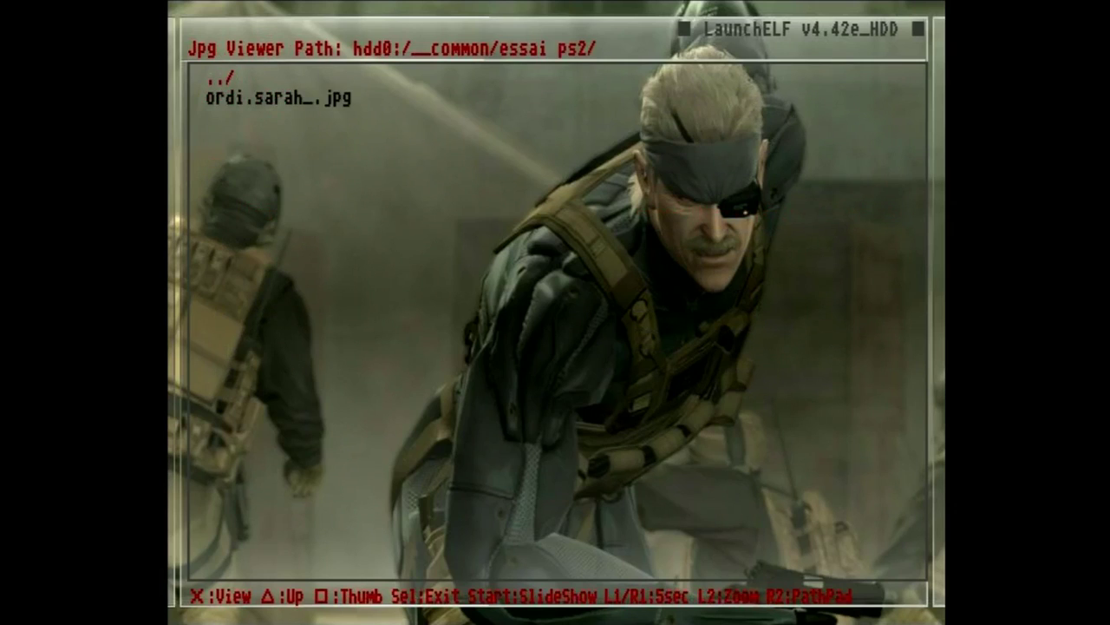
key("Down")
key("Return")
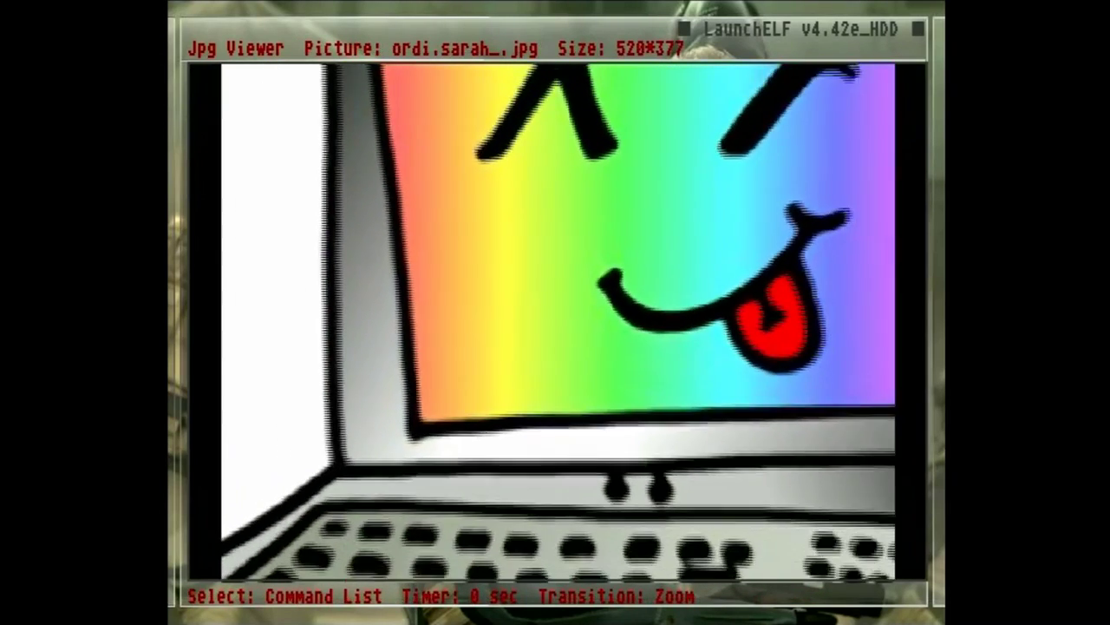